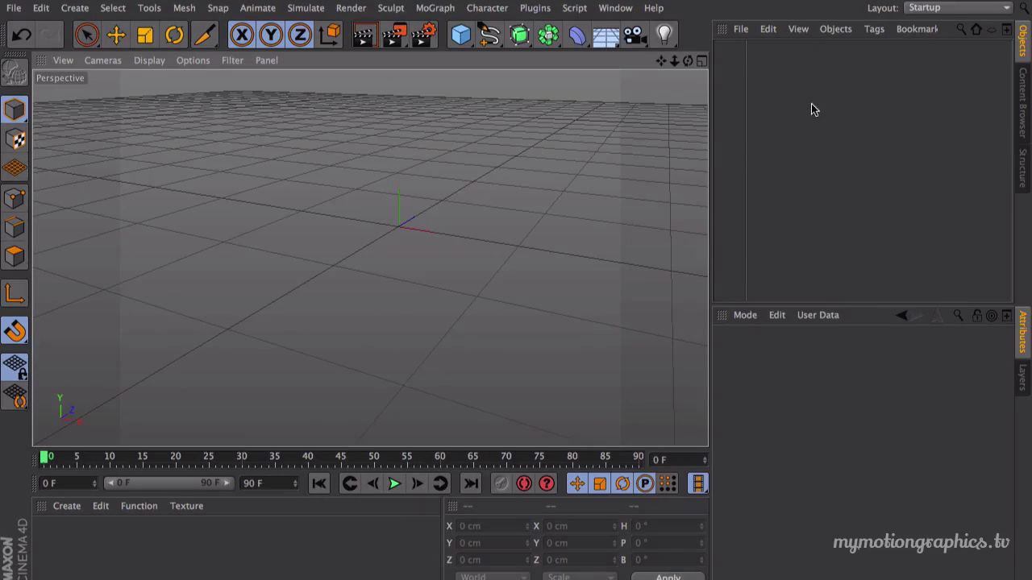
Tilt the empty Perspective view slightly and bring up the primitive objects palette.
drag(687, 62, 686, 64)
click(461, 33)
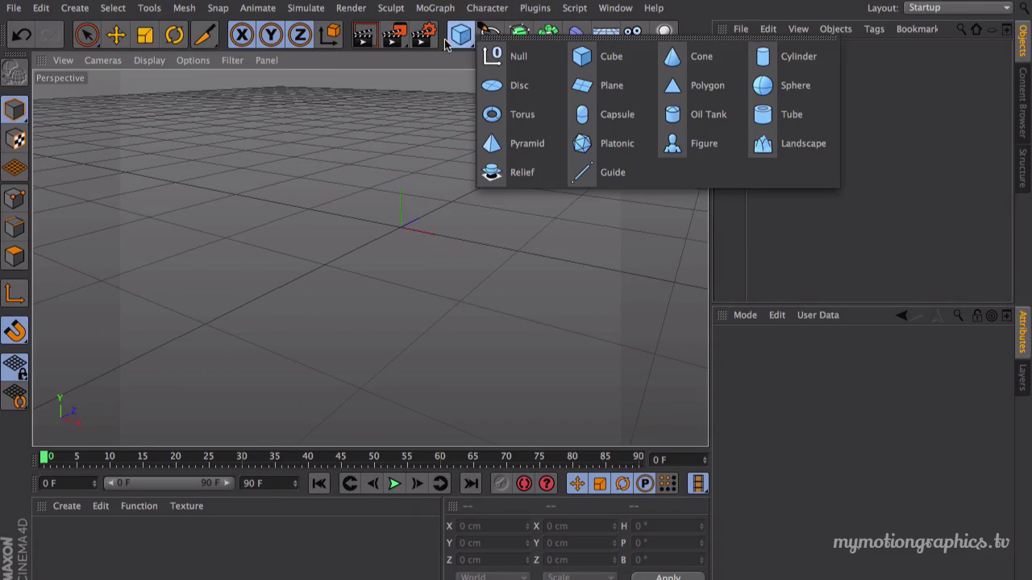
Add a Torus (200 cm ring, 50 cm pipe radius) and frame it in the maximised Top view.
click(508, 125)
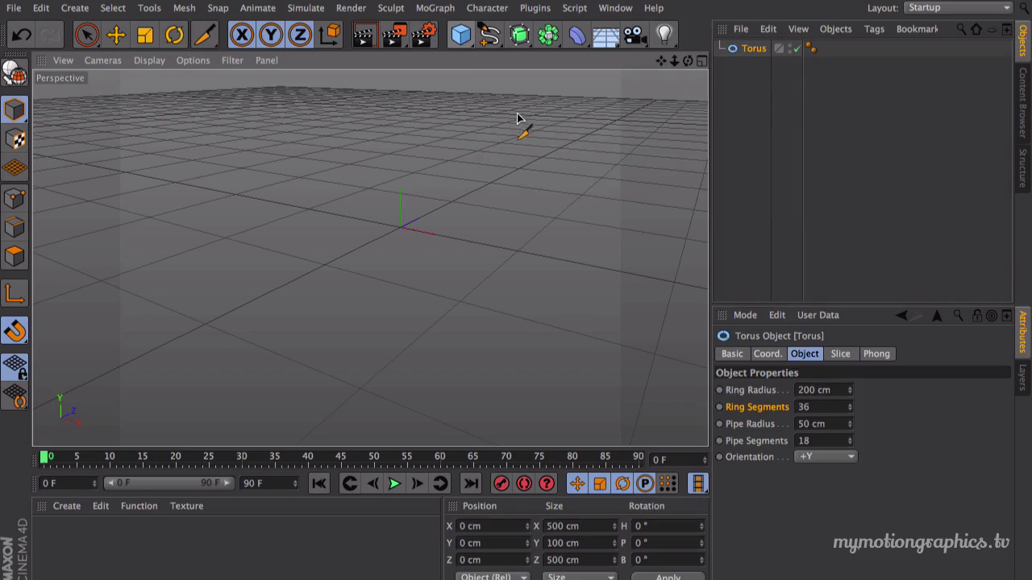
key(F5)
middle_click(565, 107)
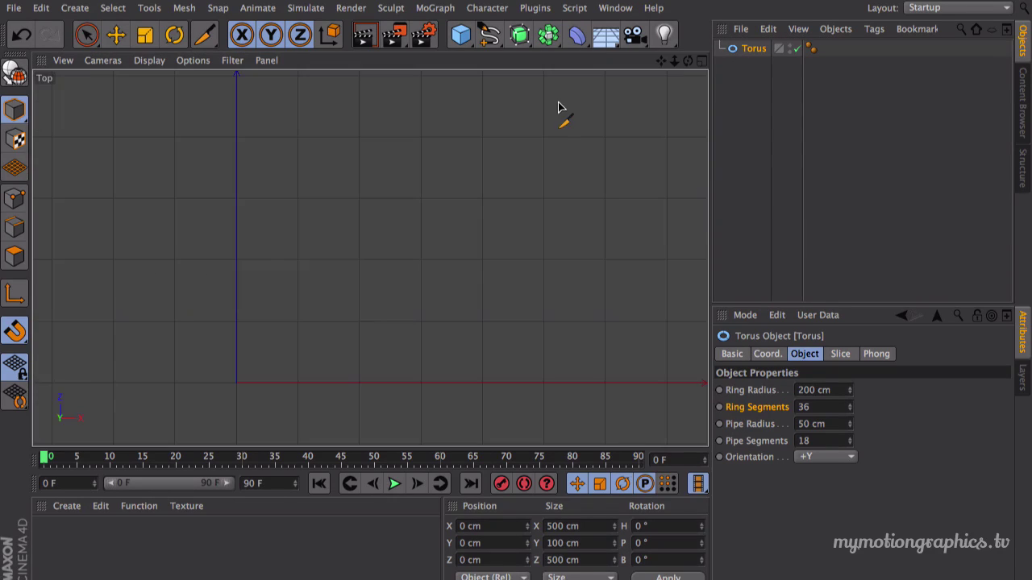
scroll(558, 104, up, 10)
alt+middle_drag(469, 185, 585, 69)
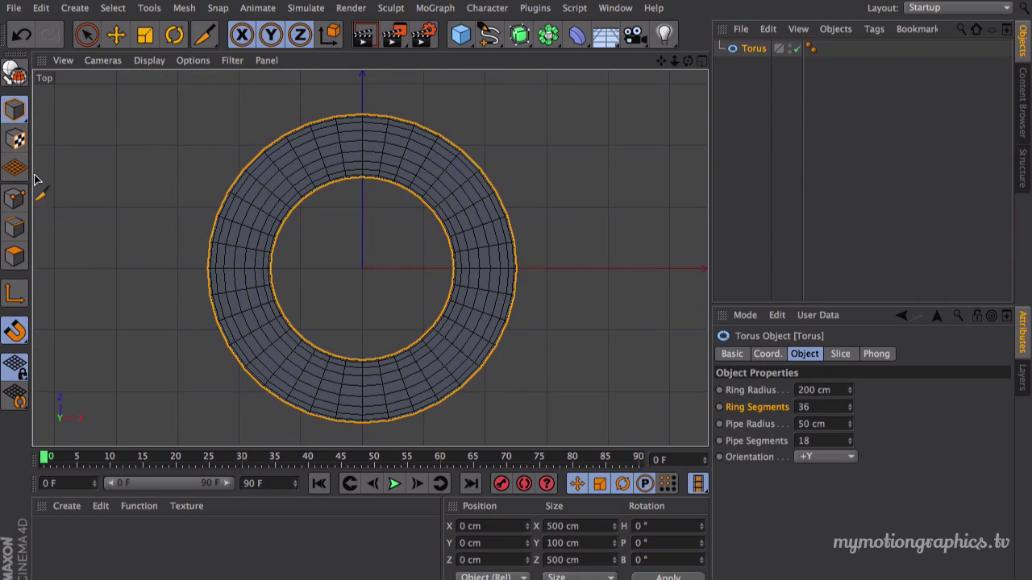
click(149, 60)
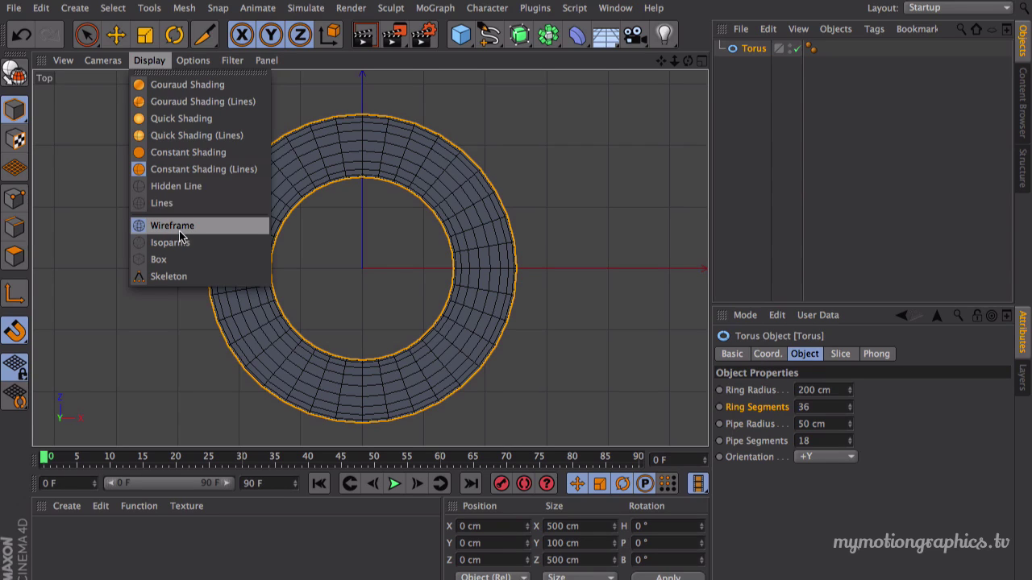
click(13, 206)
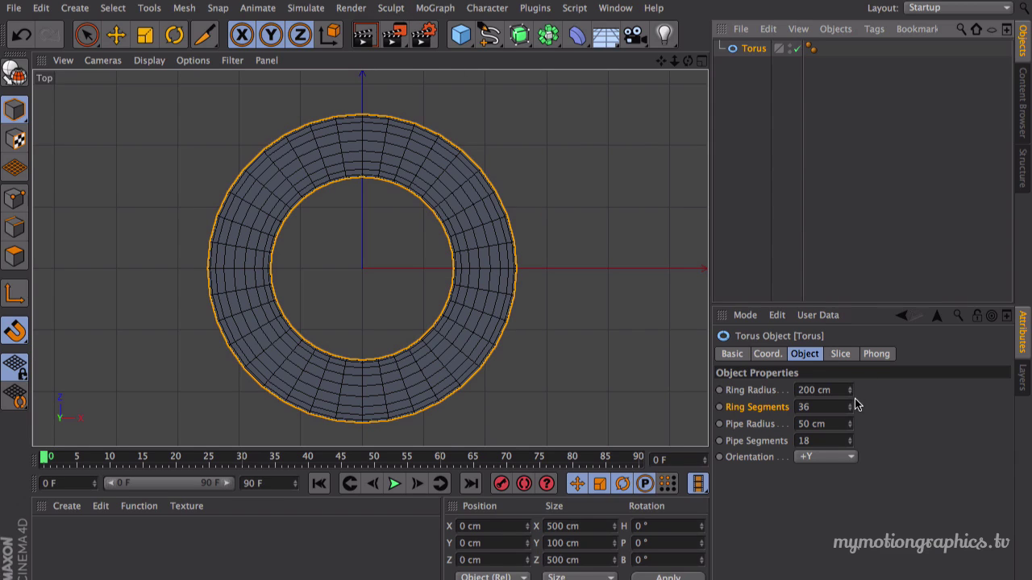
Raise the torus Ring Segments to 47 and test-render the view.
drag(848, 412, 850, 415)
double_click(805, 408)
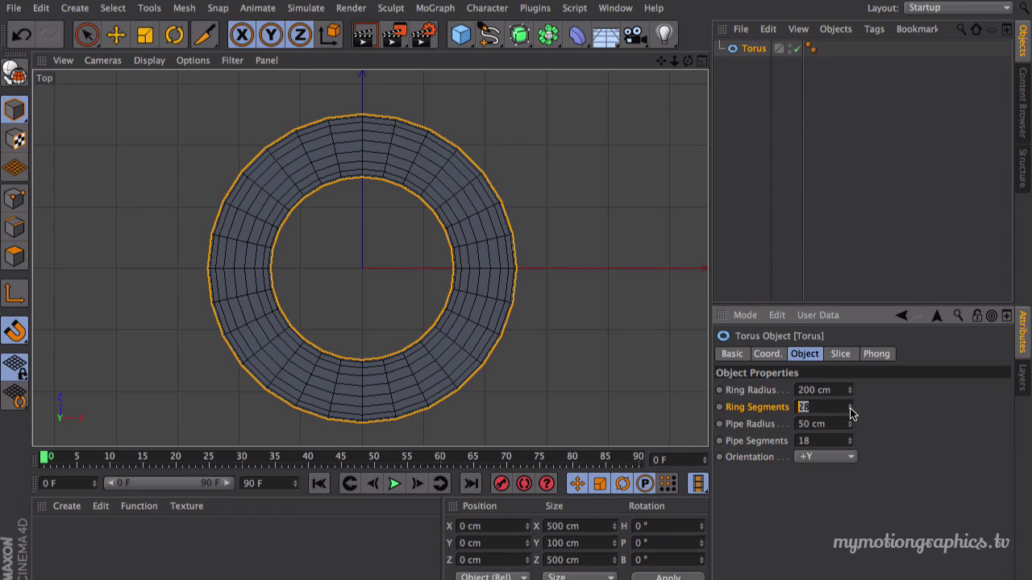
drag(851, 412, 852, 408)
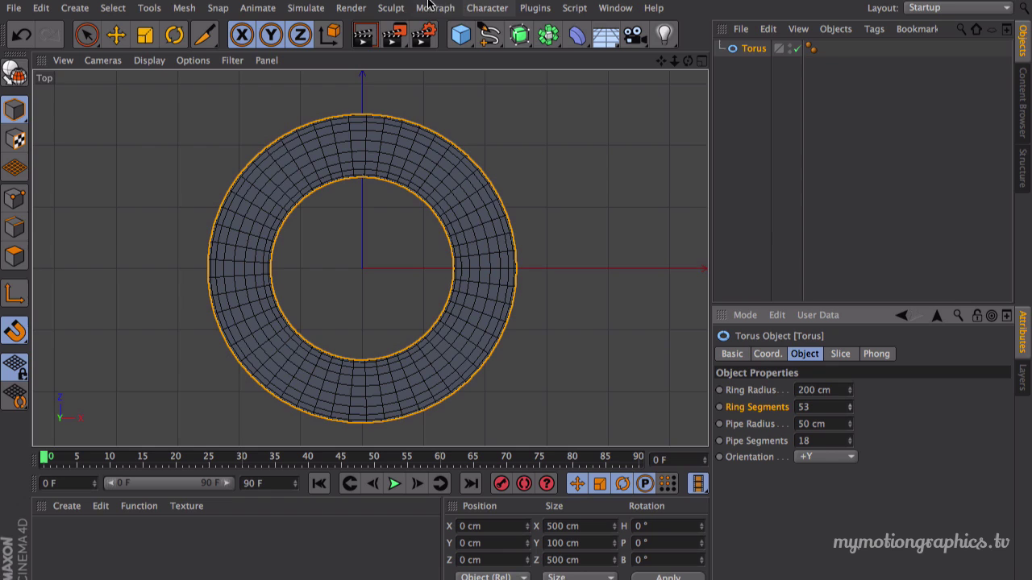
click(363, 35)
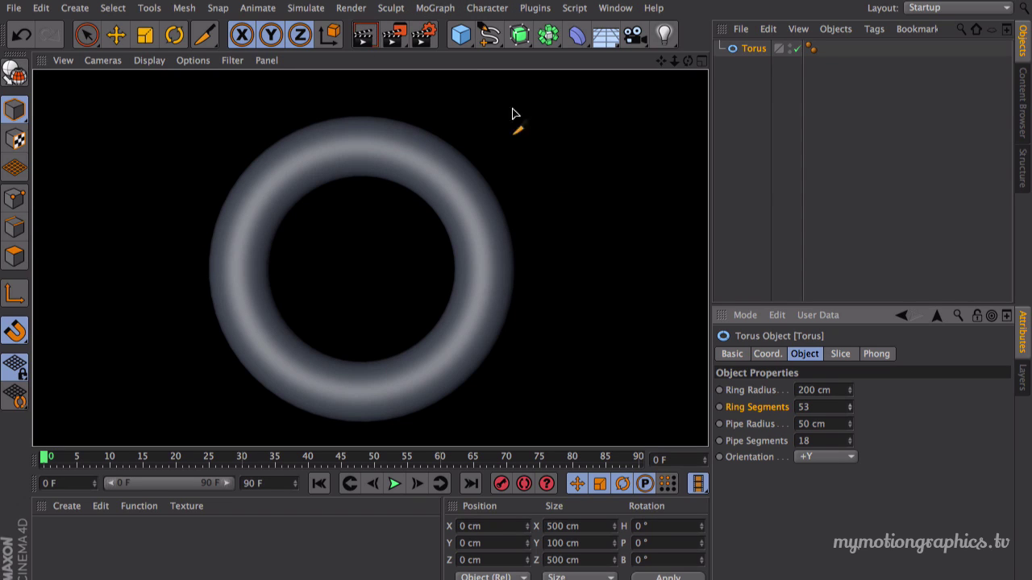
key(F2)
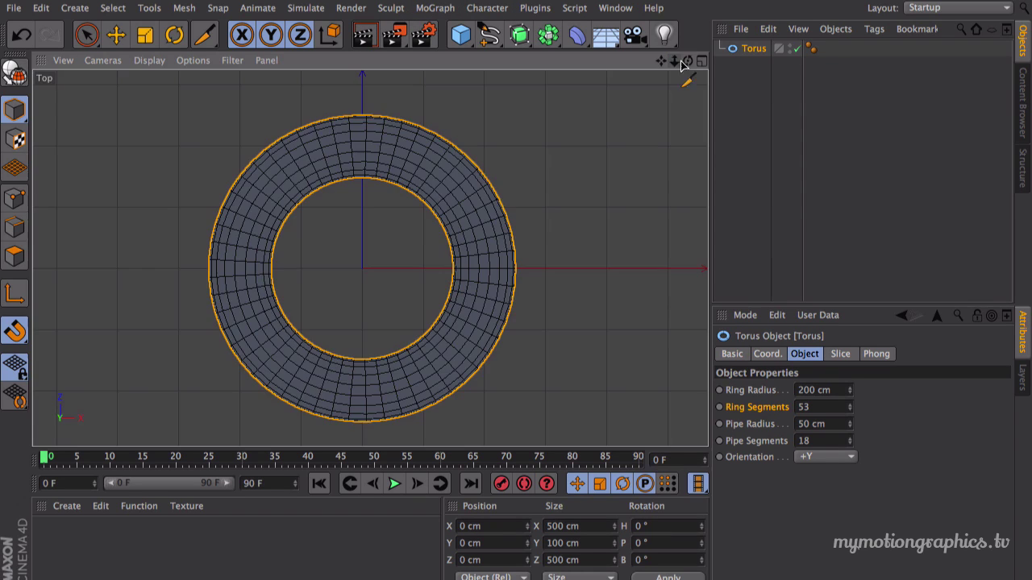
Set Ring Segments to 20 and render the view to check the torus.
scroll(368, 256, down, 3)
scroll(370, 258, down, 5)
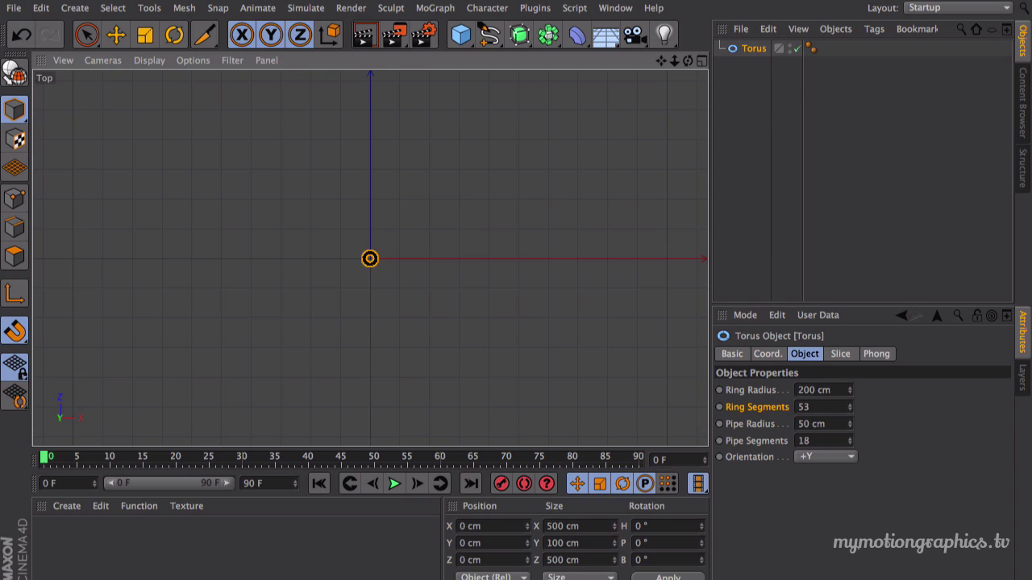
click(814, 407)
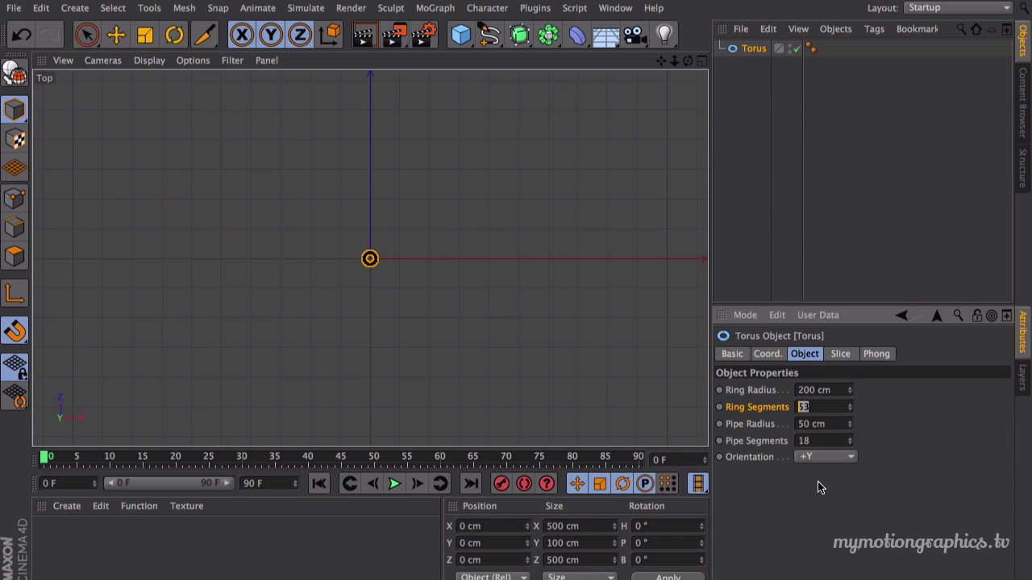
text(20)
key(Return)
click(364, 34)
Set Ring Segments to 15 and render again.
click(809, 407)
click(365, 35)
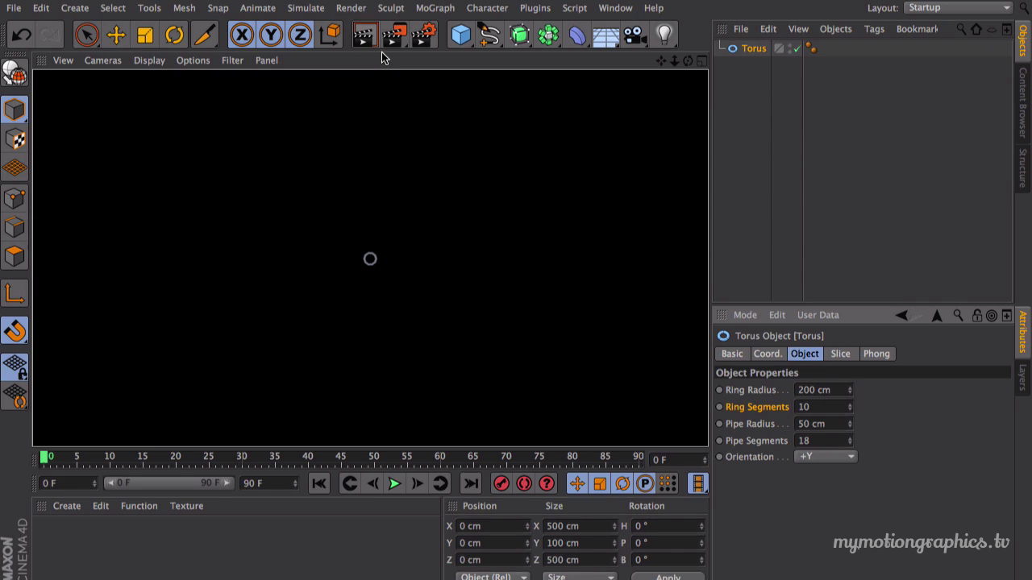
click(818, 408)
text(15)
key(Return)
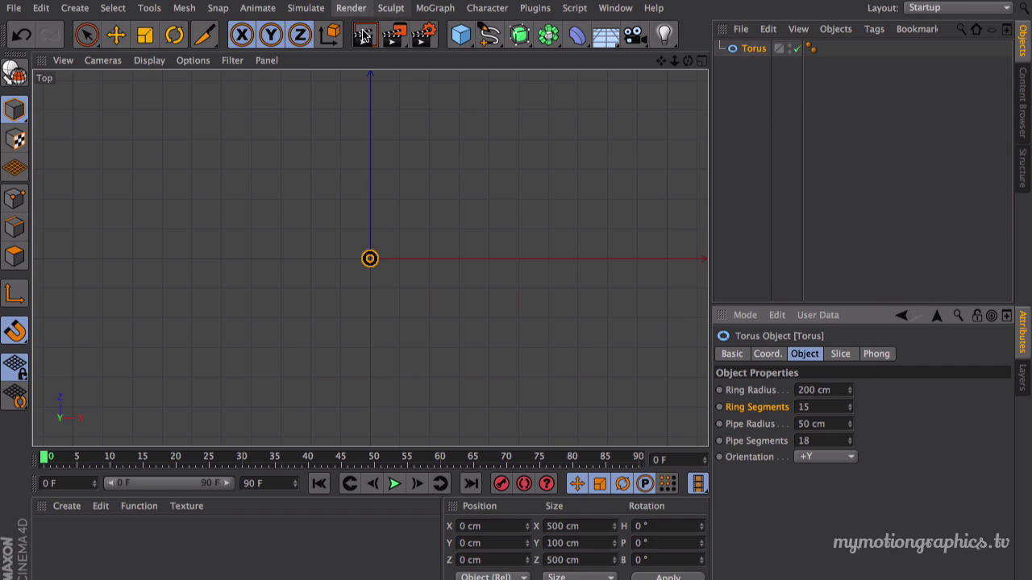
click(363, 35)
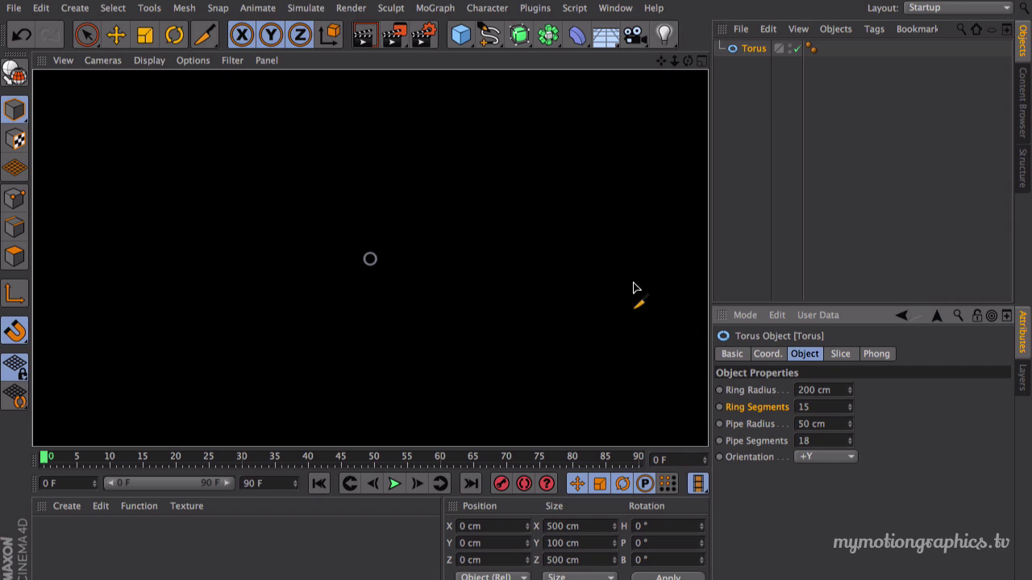
Reframe the maximised Top view and set the torus Ring Segments to 30.
middle_click(407, 272)
middle_click(466, 182)
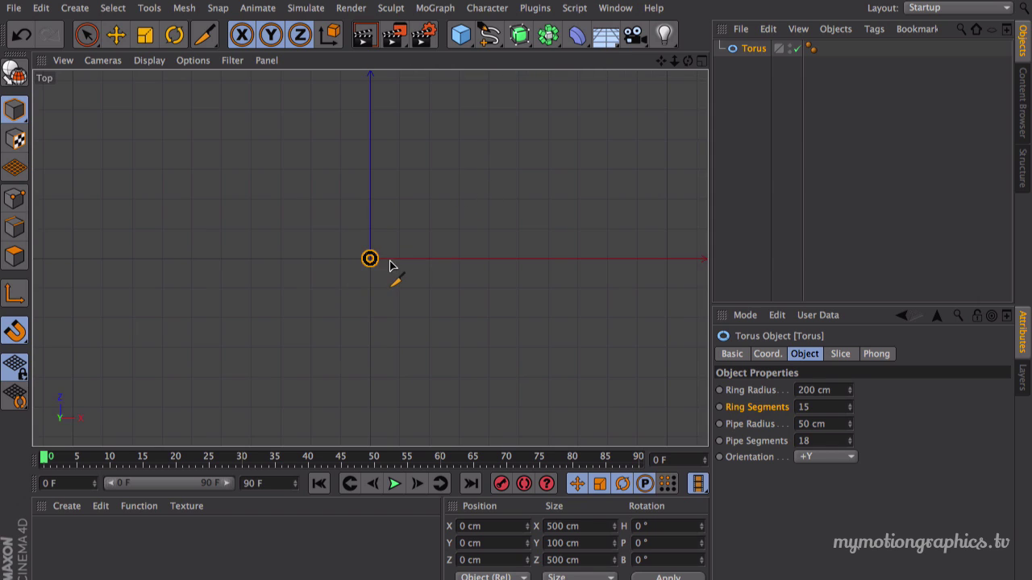
scroll(379, 265, up, 10)
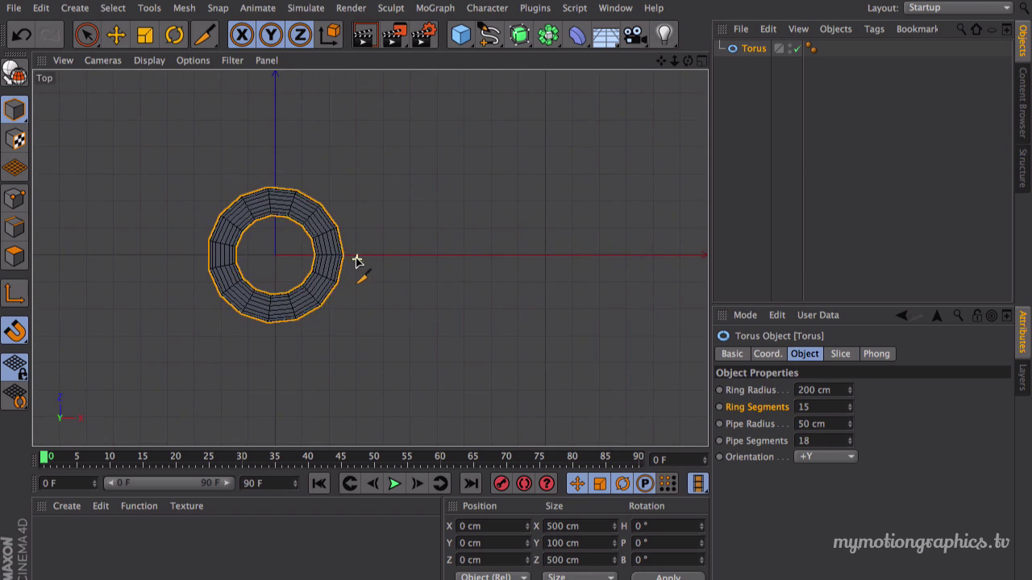
middle_click(359, 262)
middle_click(424, 248)
scroll(451, 233, down, 5)
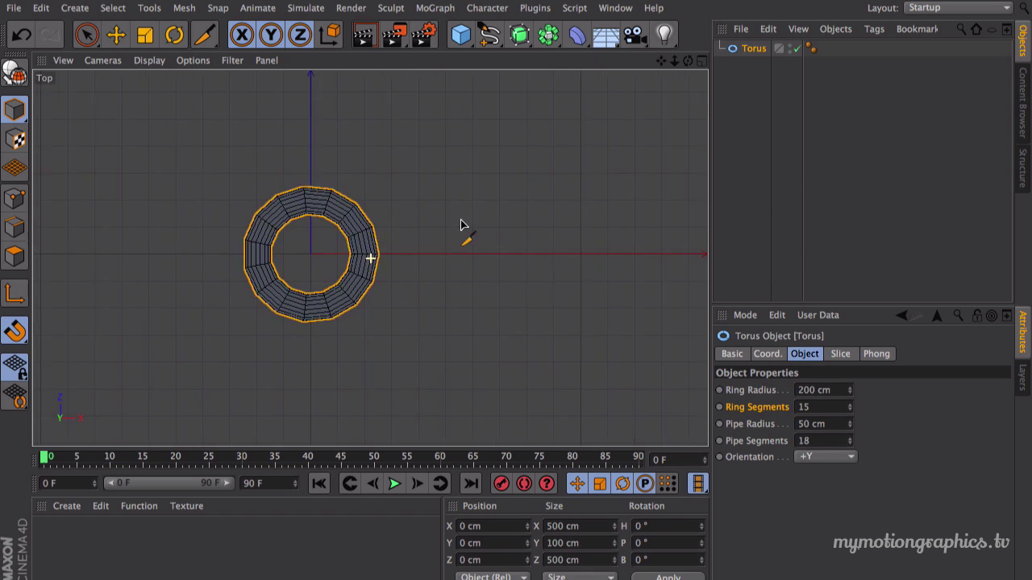
middle_drag(463, 231, 548, 226)
scroll(492, 230, up, 5)
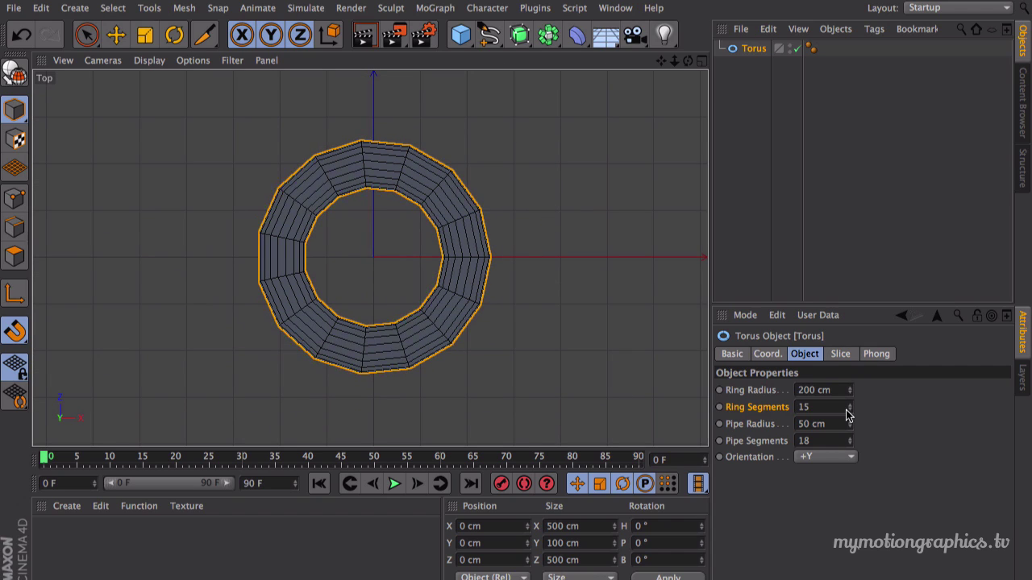
double_click(818, 407)
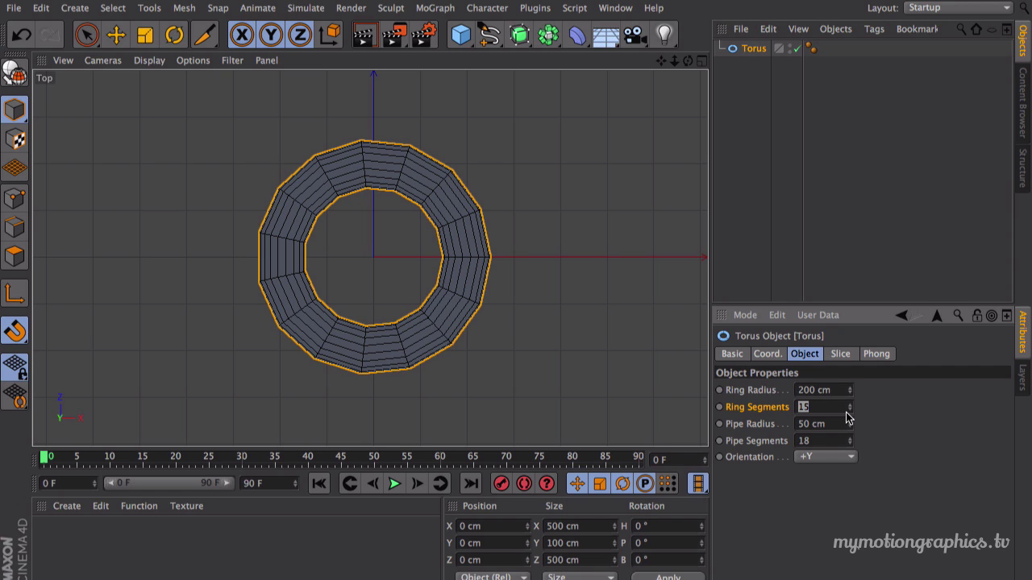
drag(848, 416, 871, 416)
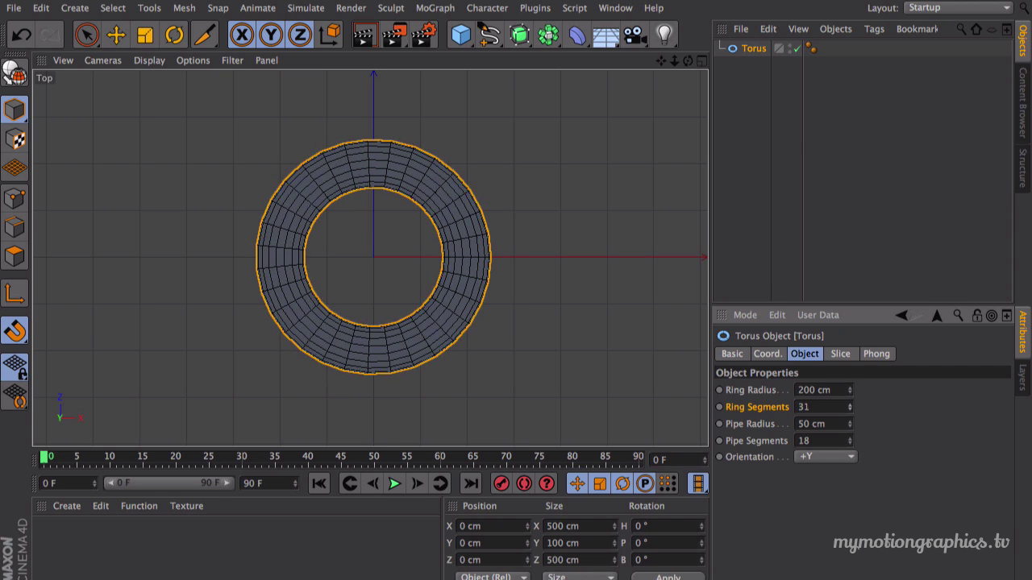
click(848, 411)
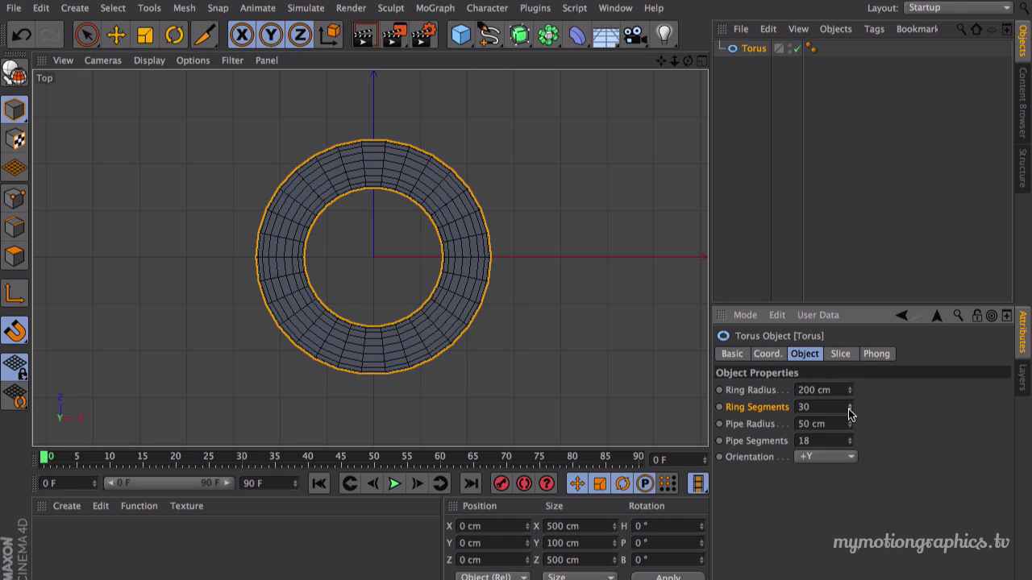
Increase the torus Pipe Radius to 79 cm and inspect the thicker ring in the Top view.
mouse_move(850, 425)
mouse_down()
mouse_move(873, 425)
mouse_move(852, 428)
mouse_up()
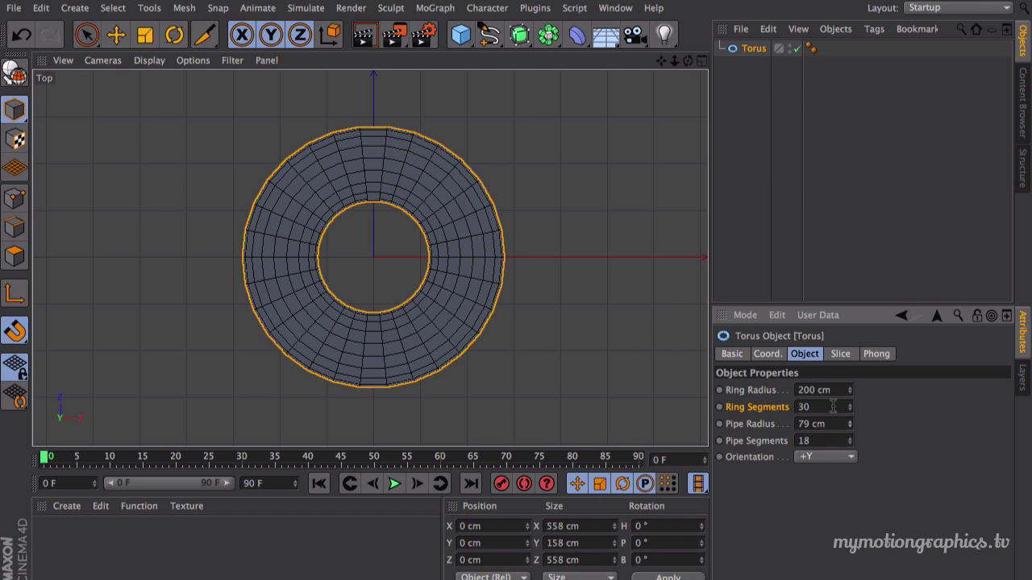
alt+middle_drag(498, 214, 520, 254)
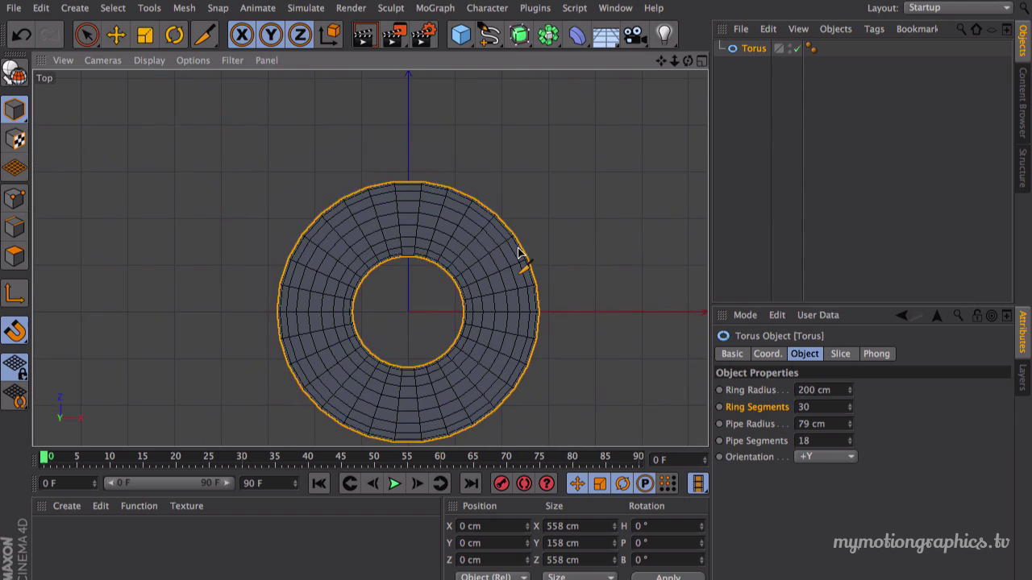
scroll(520, 254, up, 10)
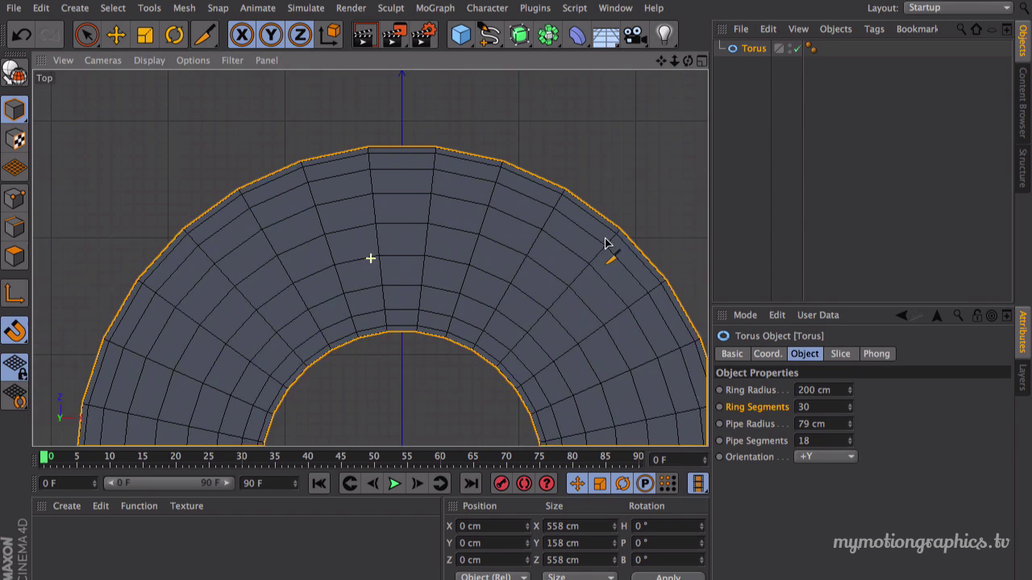
alt+middle_drag(606, 243, 629, 244)
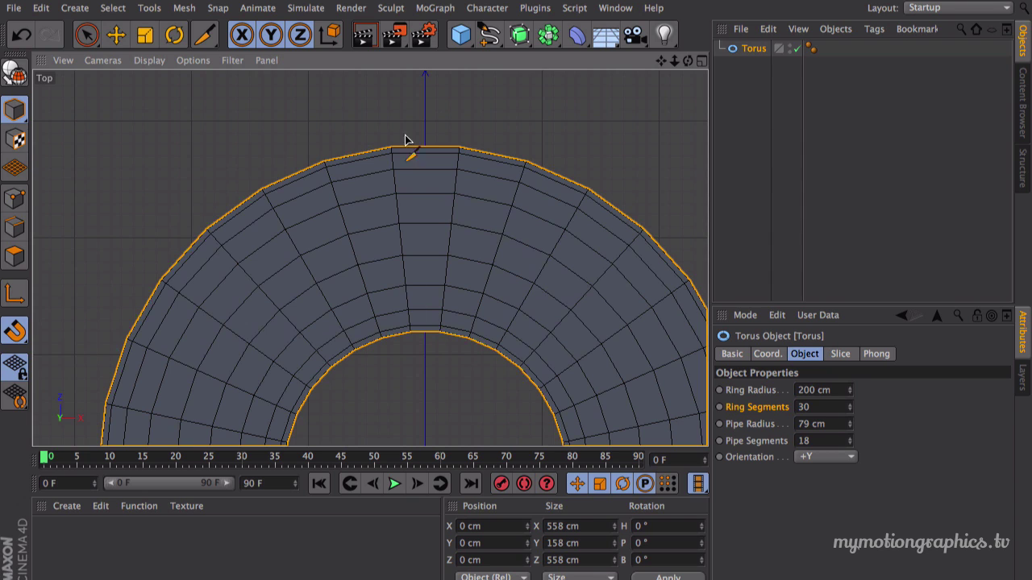
scroll(454, 244, down, 8)
middle_click(454, 242)
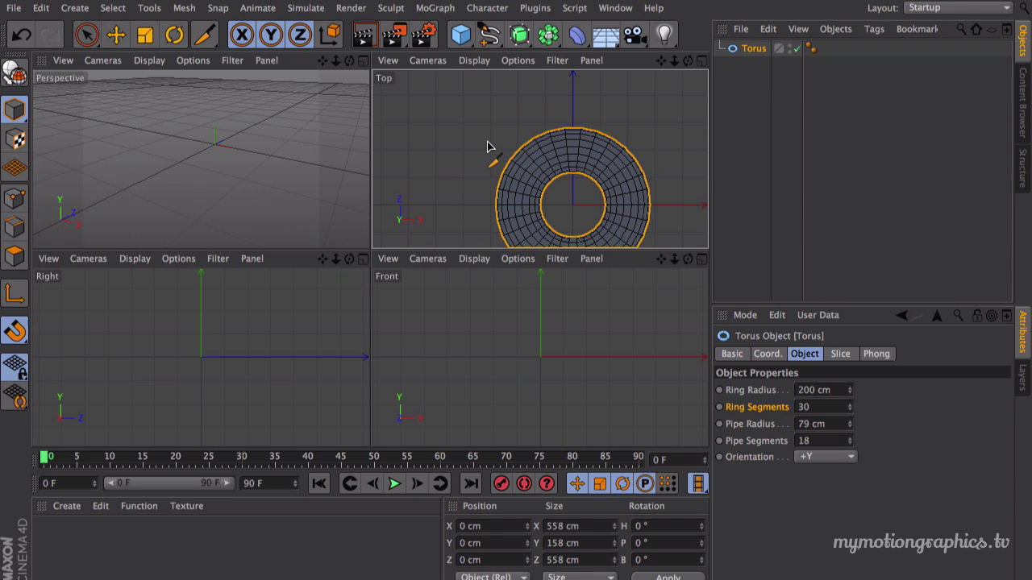
middle_click(488, 146)
scroll(516, 197, down, 5)
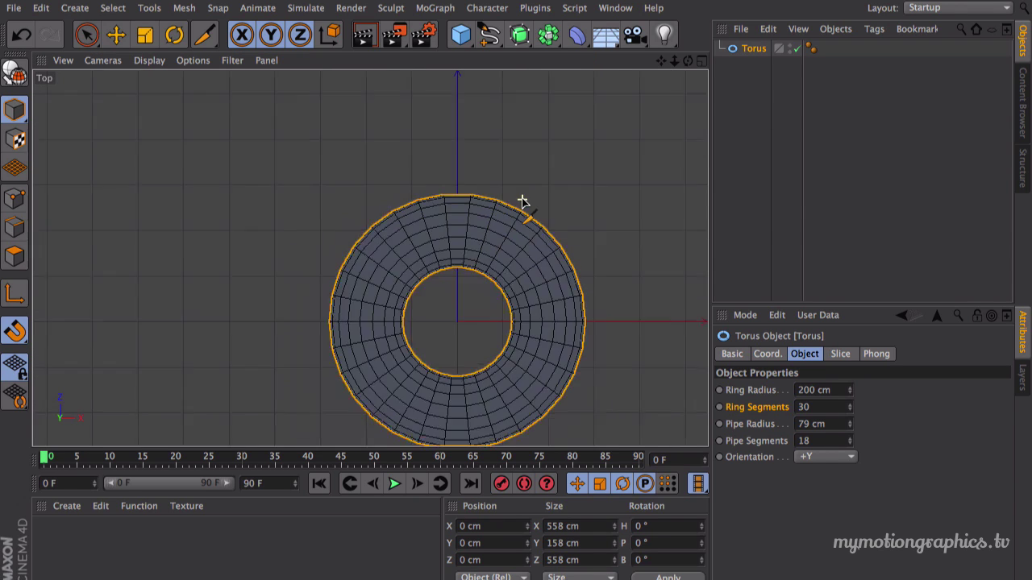
alt+middle_drag(532, 203, 467, 161)
scroll(465, 169, down, 1)
scroll(465, 169, up, 4)
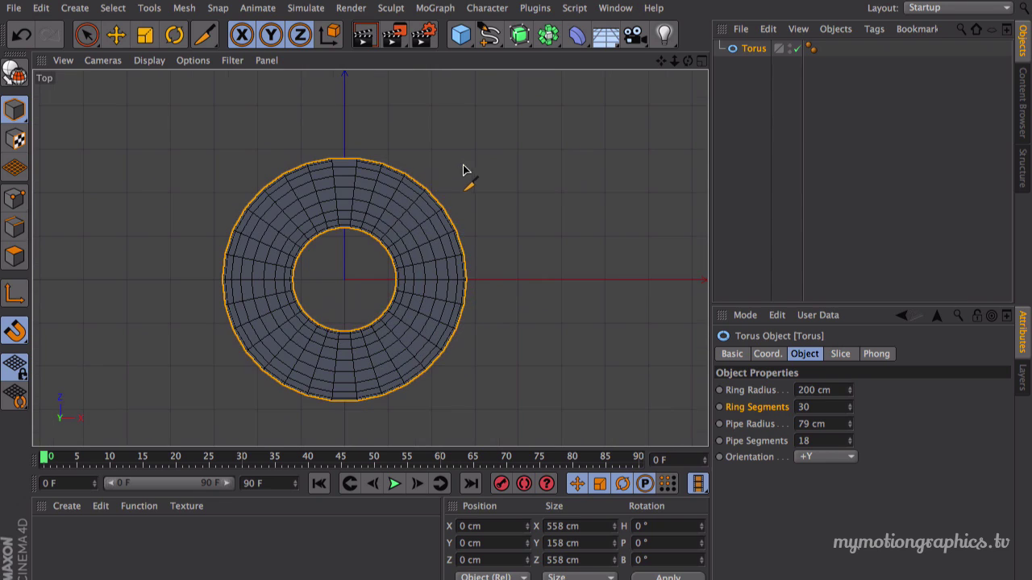
Set the torus Pipe Segments to 12 and render a quick preview.
click(849, 439)
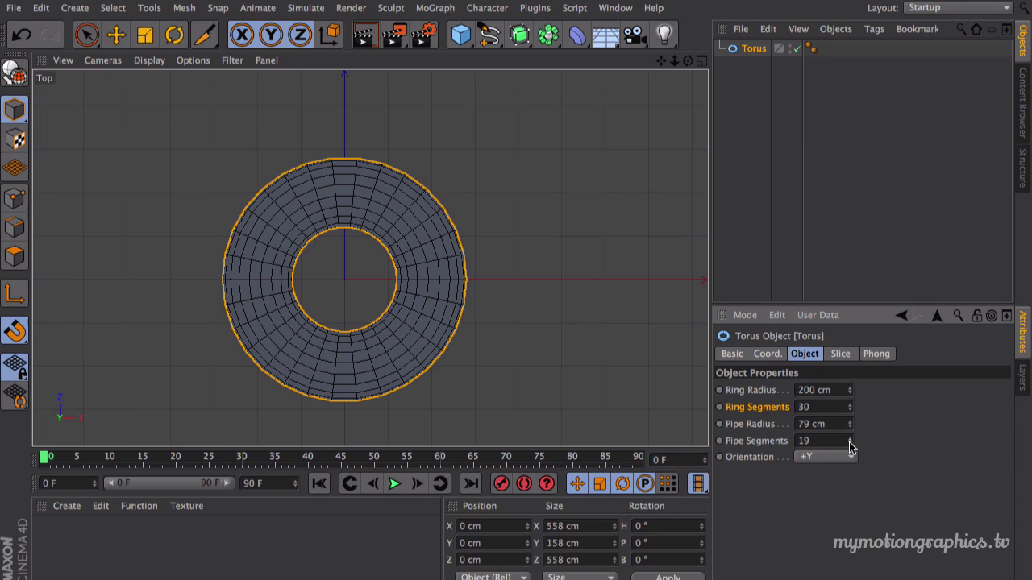
click(849, 443)
click(849, 443)
click(849, 443)
click(849, 443)
click(849, 444)
click(849, 443)
click(849, 444)
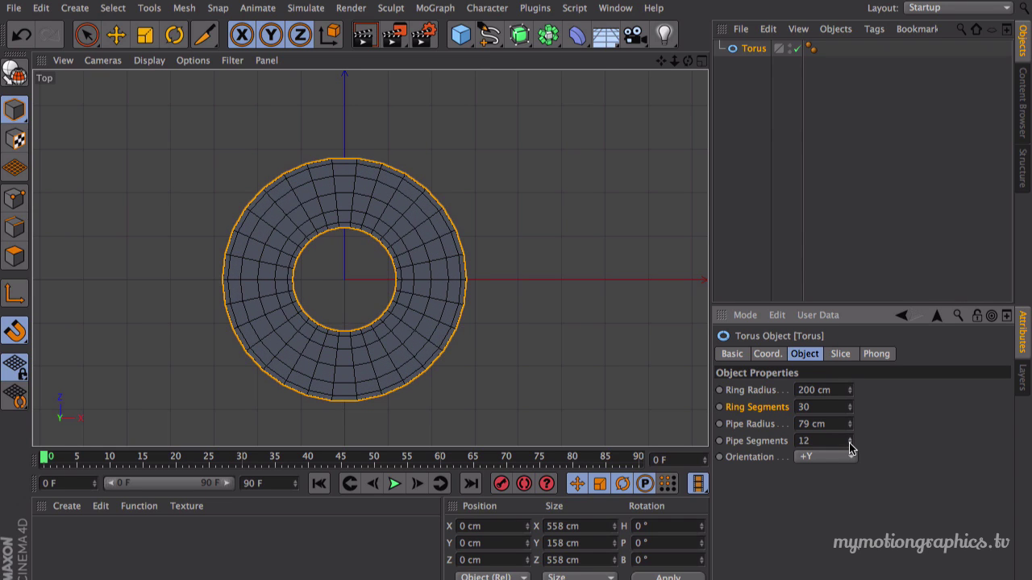
click(851, 439)
click(372, 38)
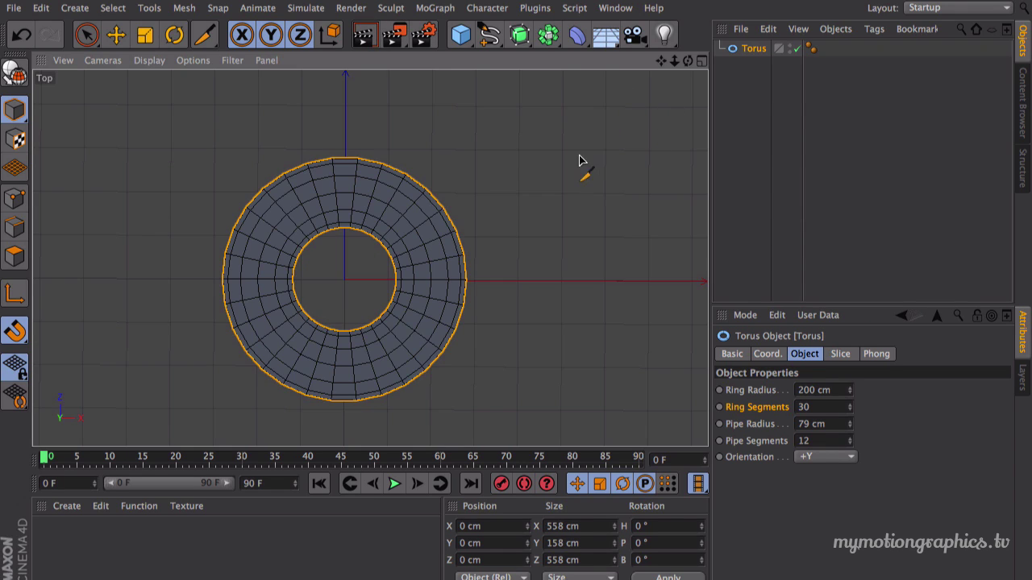
alt+middle_drag(578, 166, 621, 141)
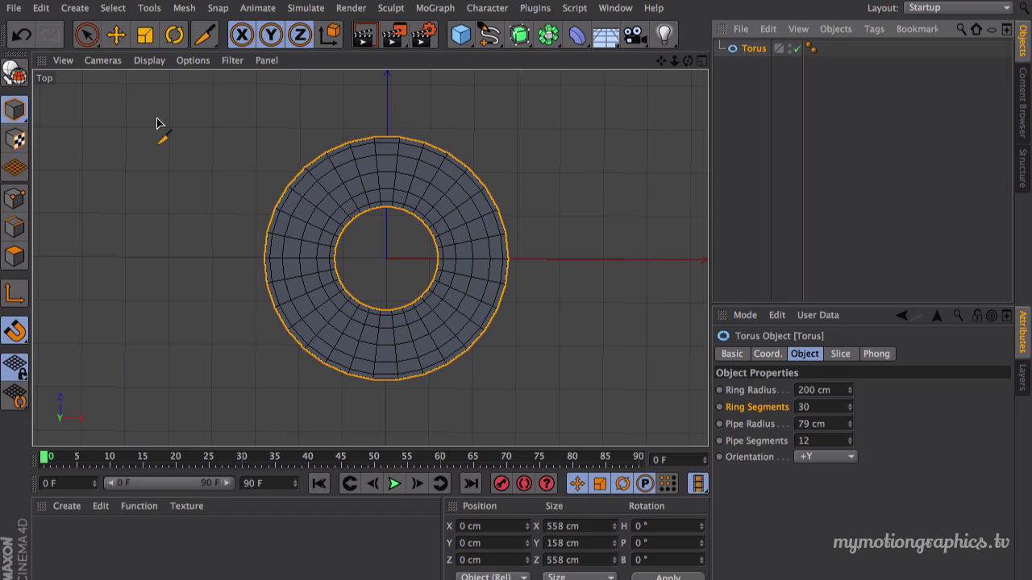
Make the torus editable and switch to Points mode.
click(16, 74)
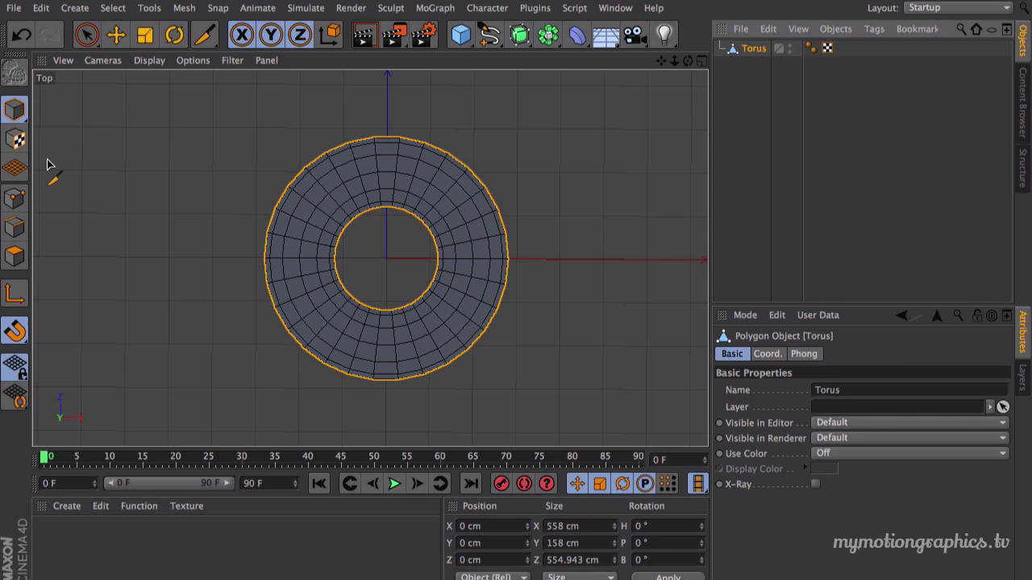
click(15, 198)
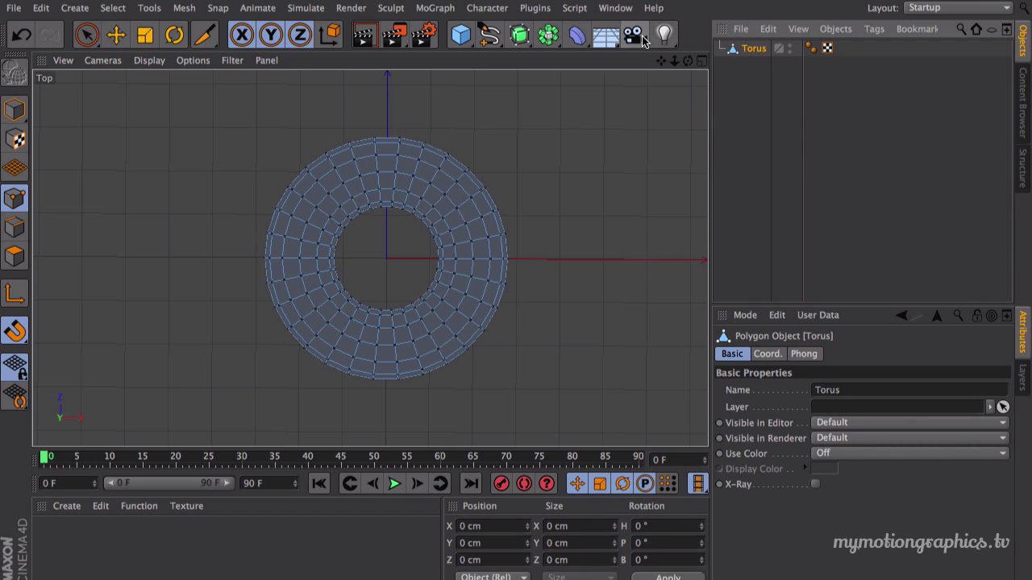
Pick the Knife tool and enable snapping with Grid Point snap.
right_click(596, 98)
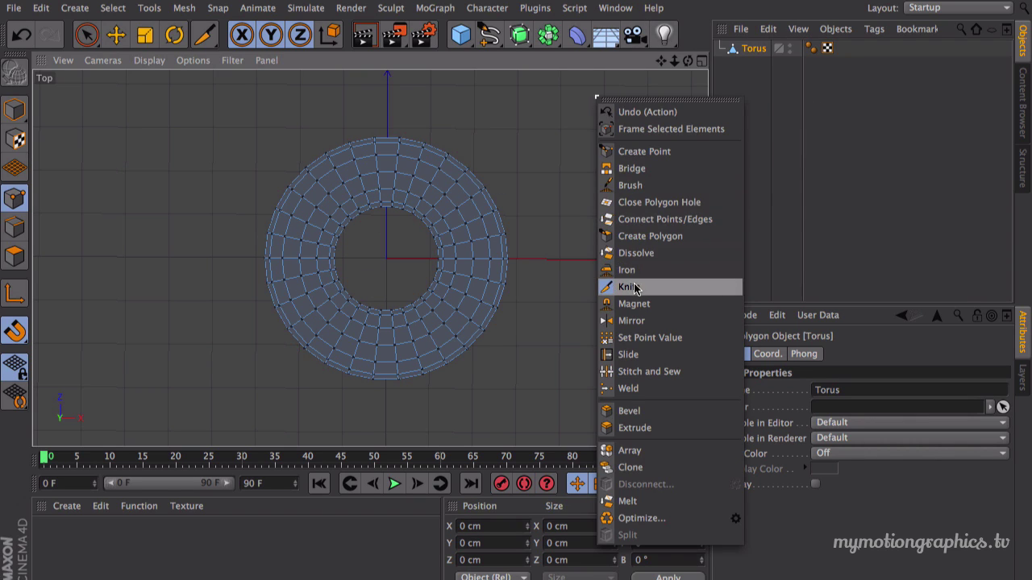
click(628, 287)
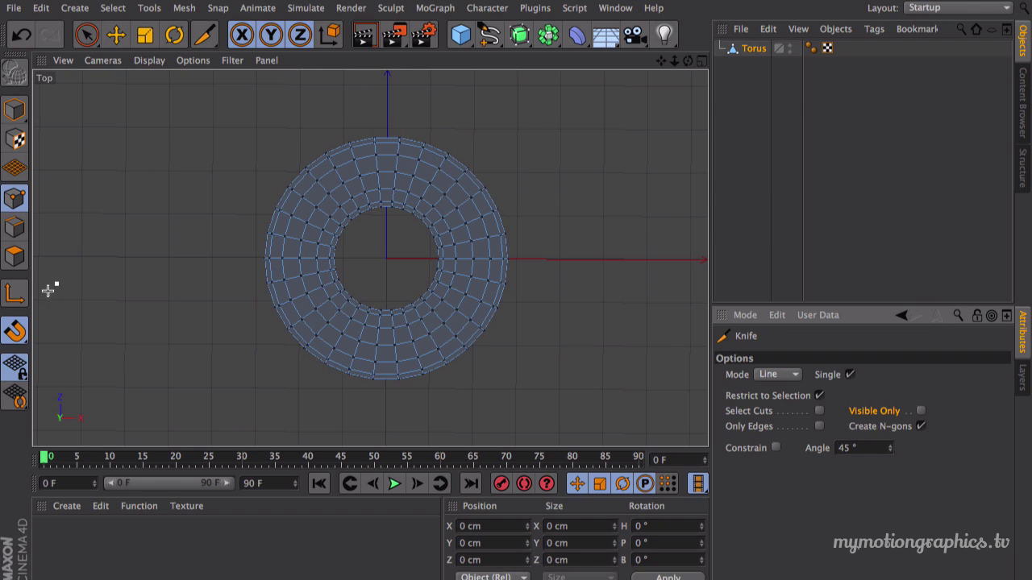
click(14, 330)
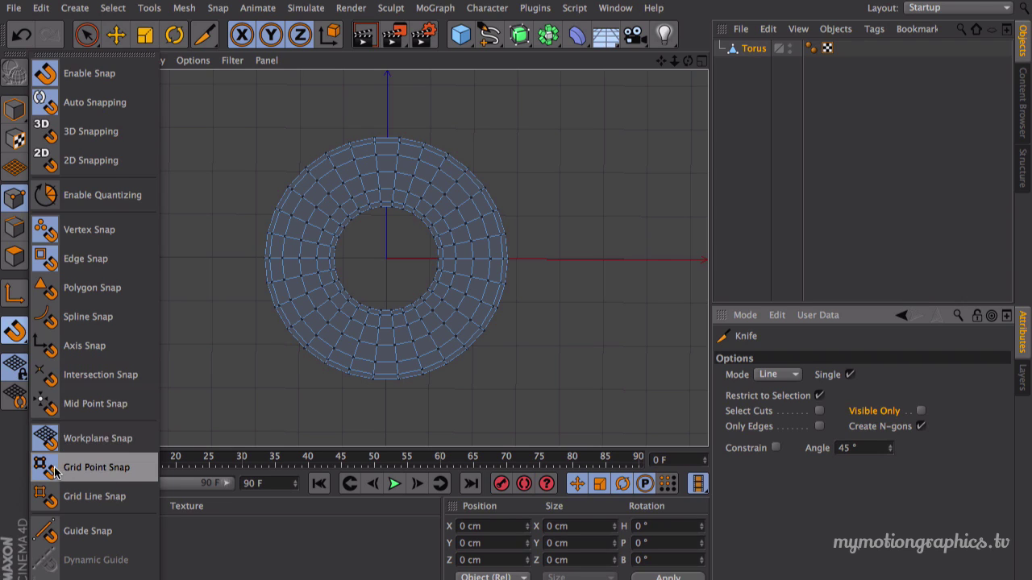
click(130, 472)
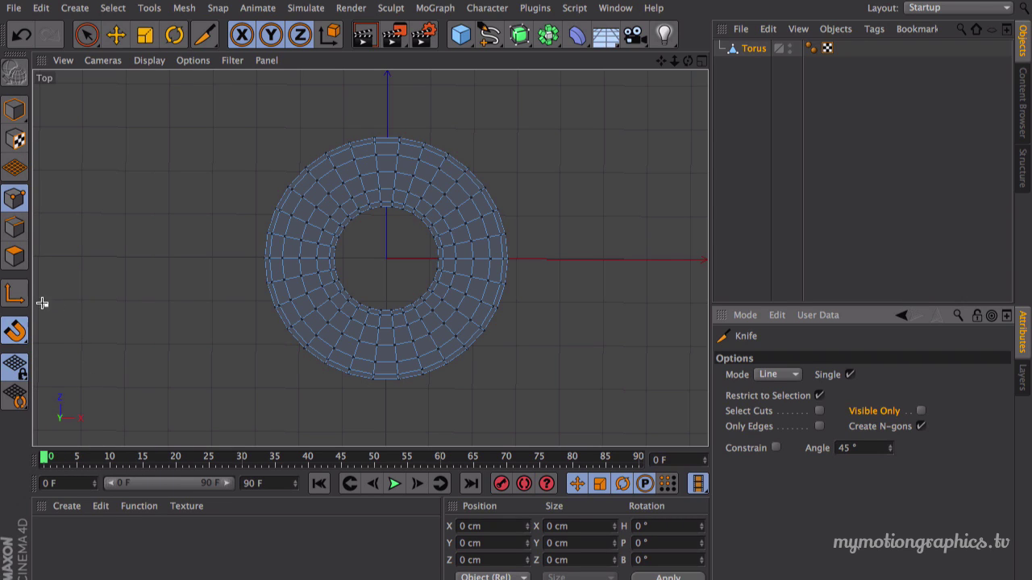
click(17, 336)
Cut a straight vertical knife line through the torus centre.
scroll(385, 103, up, 1)
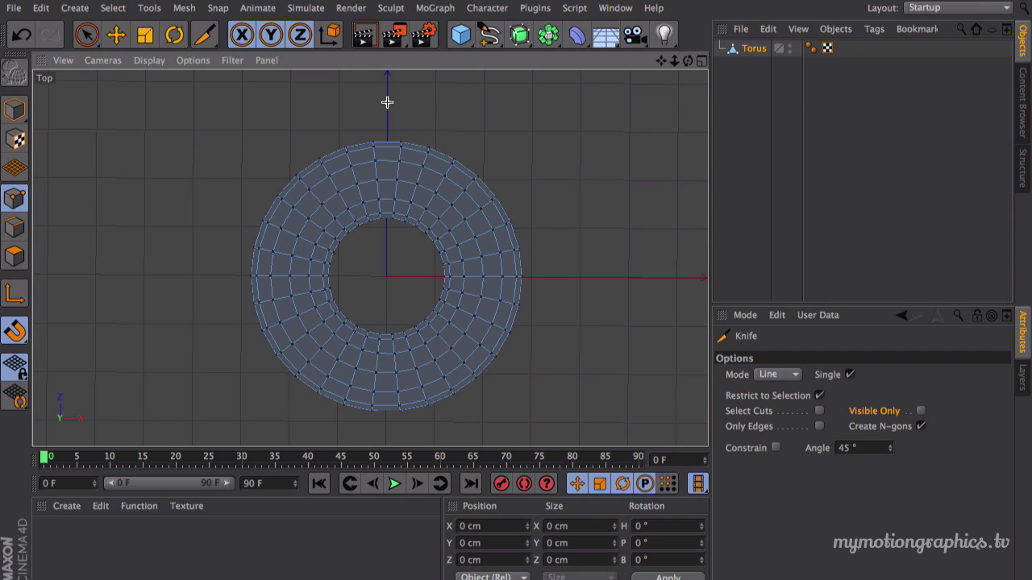
drag(387, 103, 388, 437)
drag(388, 439, 387, 439)
drag(86, 35, 135, 81)
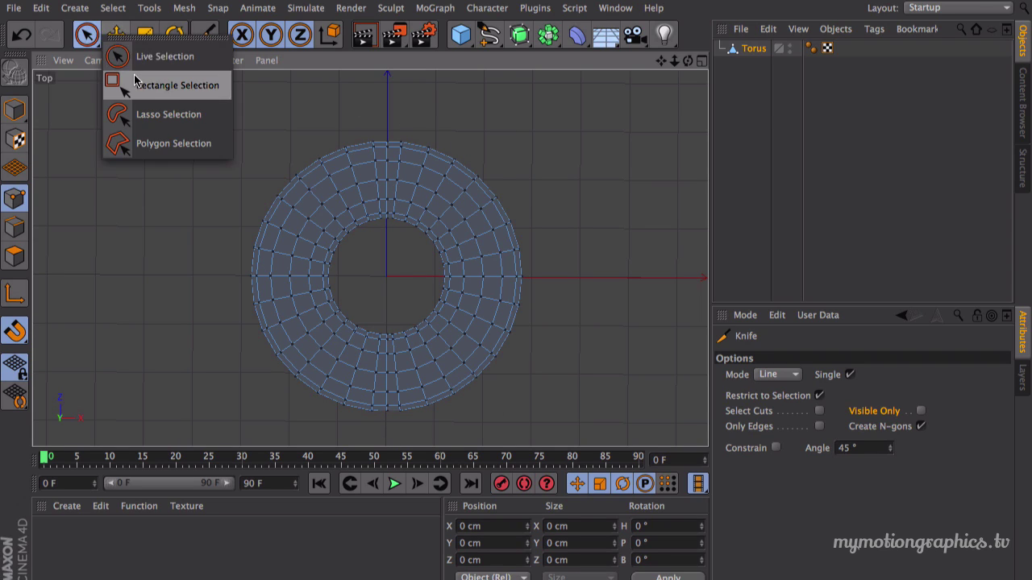
Rectangle-select the left-half torus points with Only Select Visible Elements off, checking in Perspective.
click(177, 87)
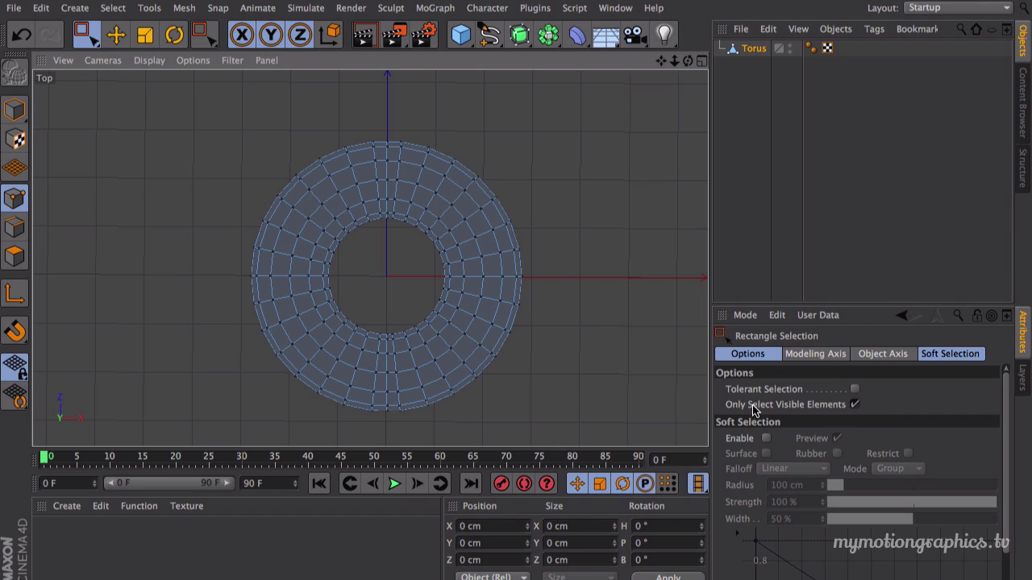
click(855, 405)
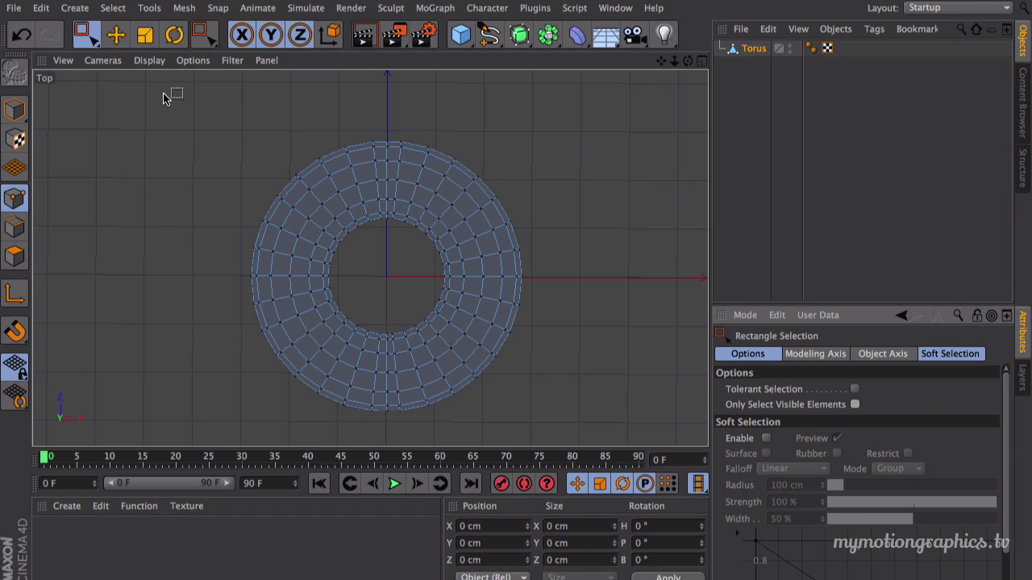
drag(158, 92, 384, 425)
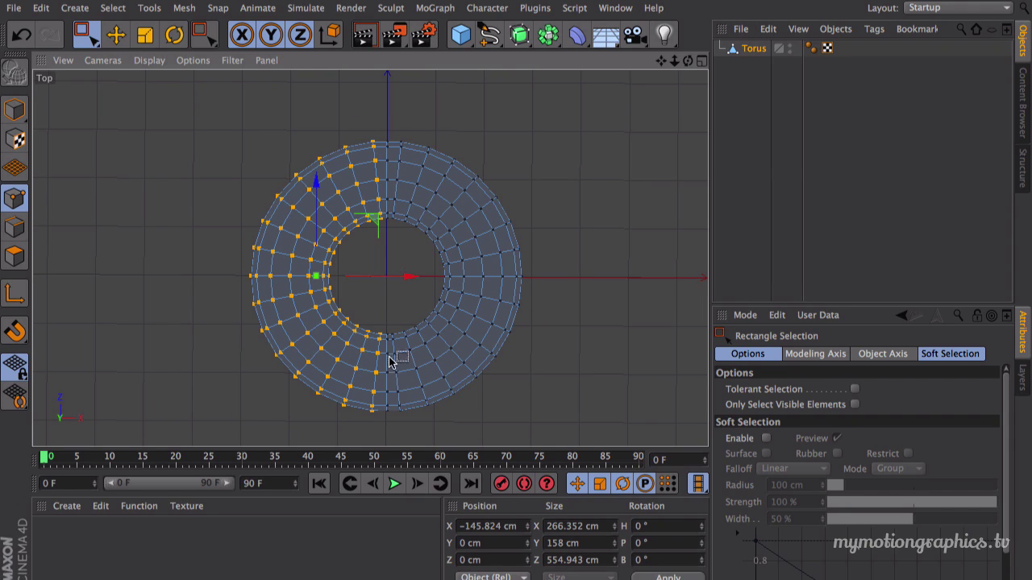
middle_click(392, 212)
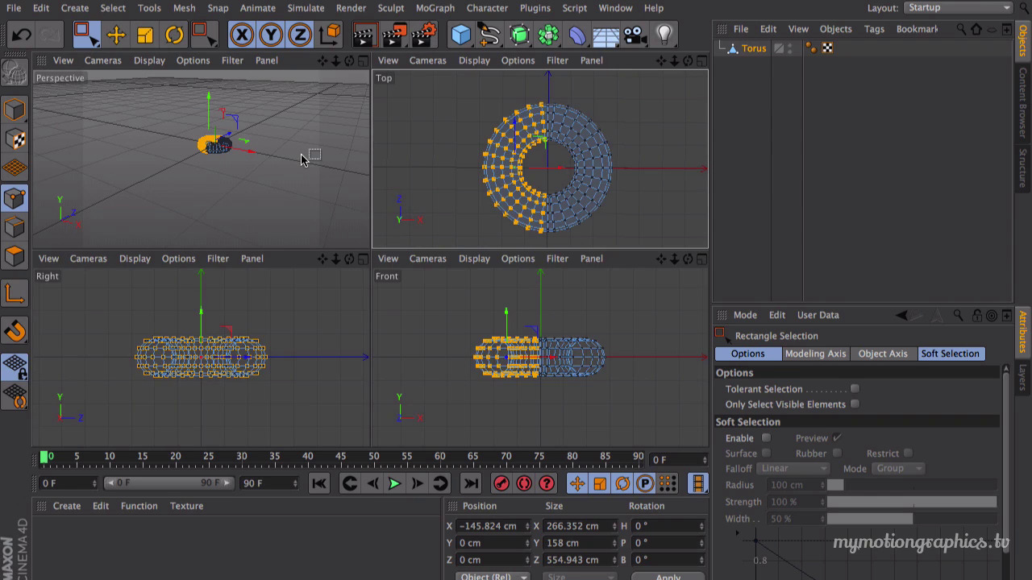
middle_click(303, 159)
alt+drag(314, 193, 454, 239)
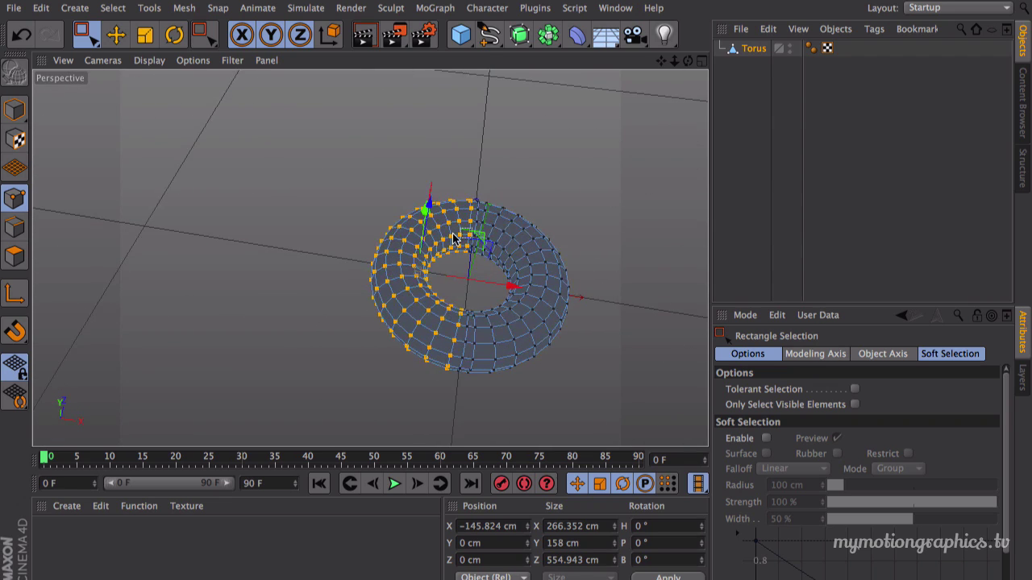
middle_click(453, 238)
middle_click(428, 199)
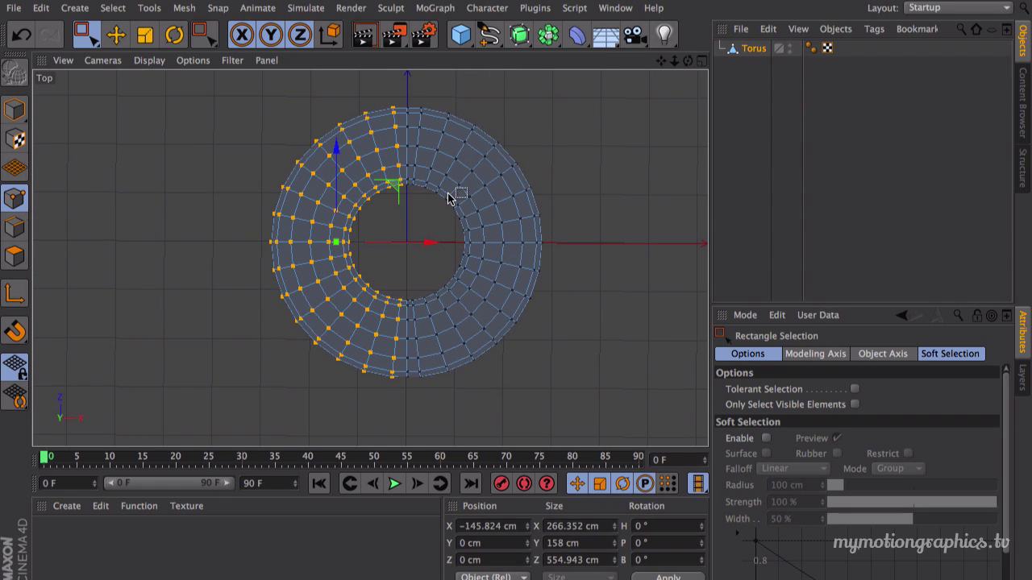
Delete the selected left half and place the Torus under a new Symmetry object.
key(Delete)
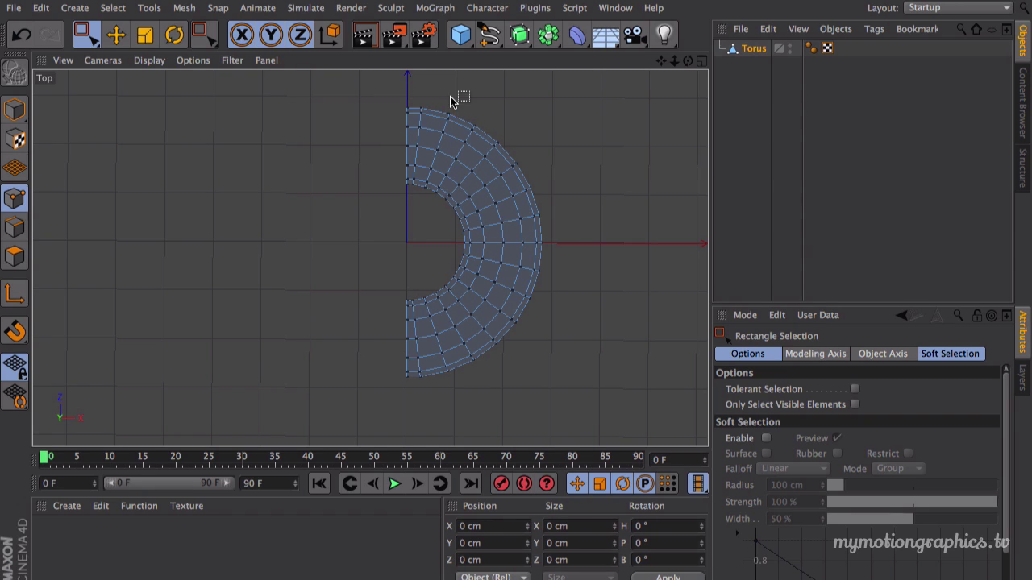
click(518, 34)
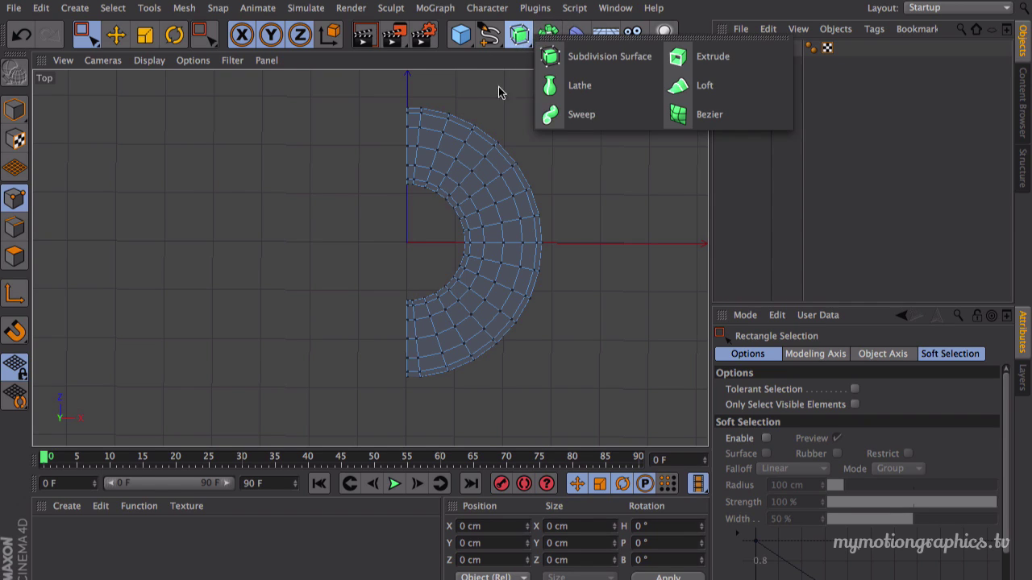
click(548, 35)
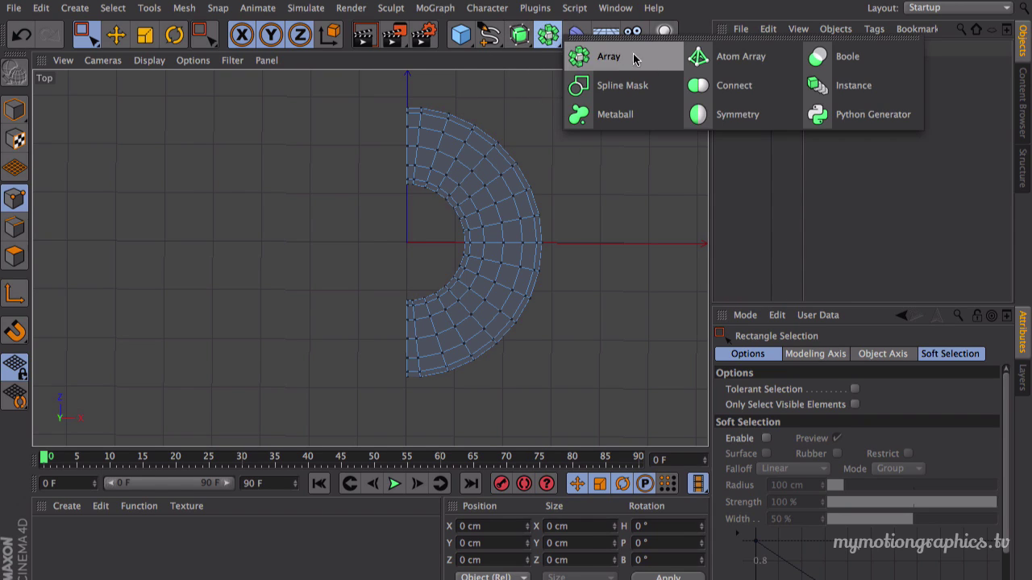
click(723, 117)
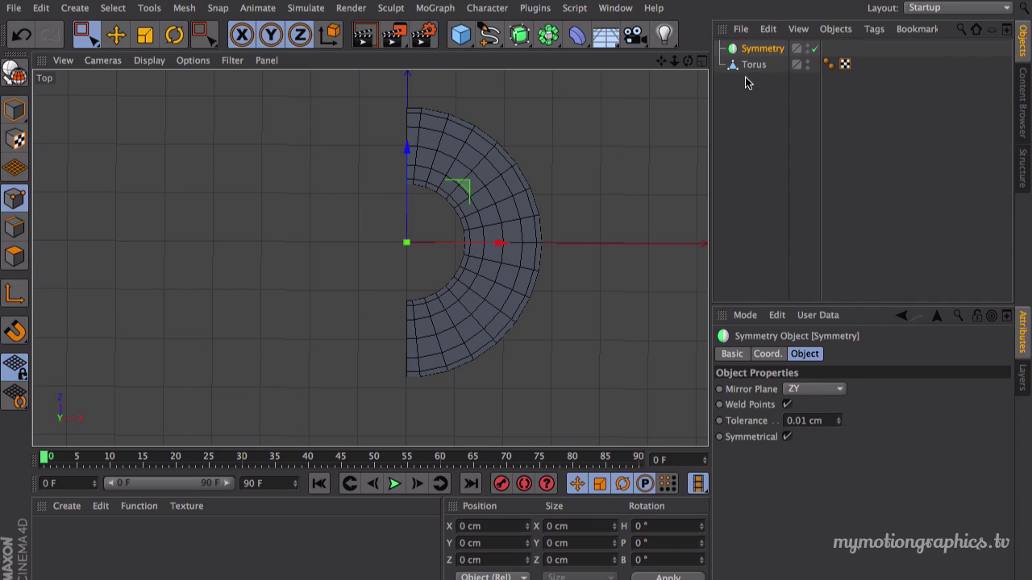
drag(750, 69, 754, 50)
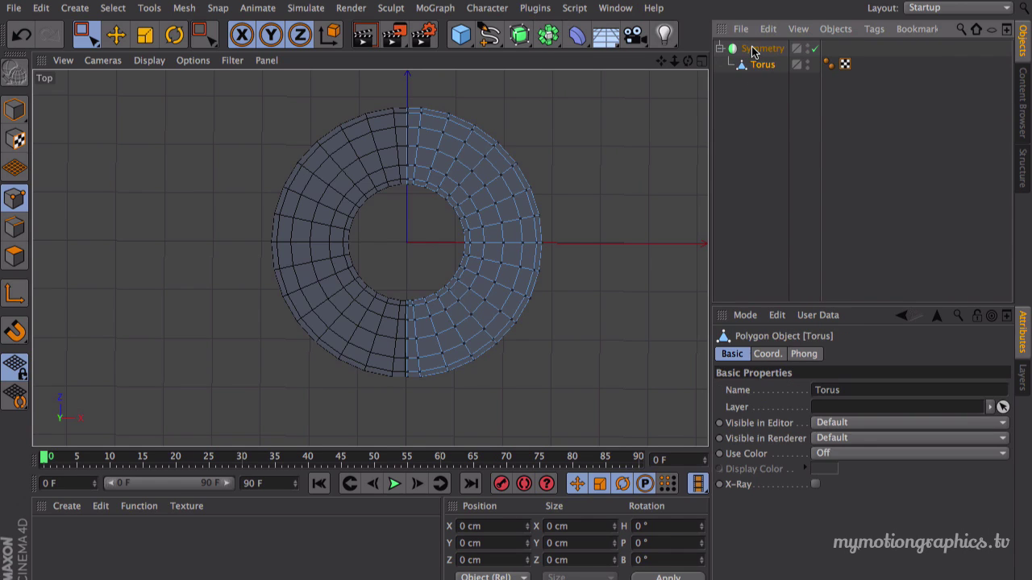
click(751, 50)
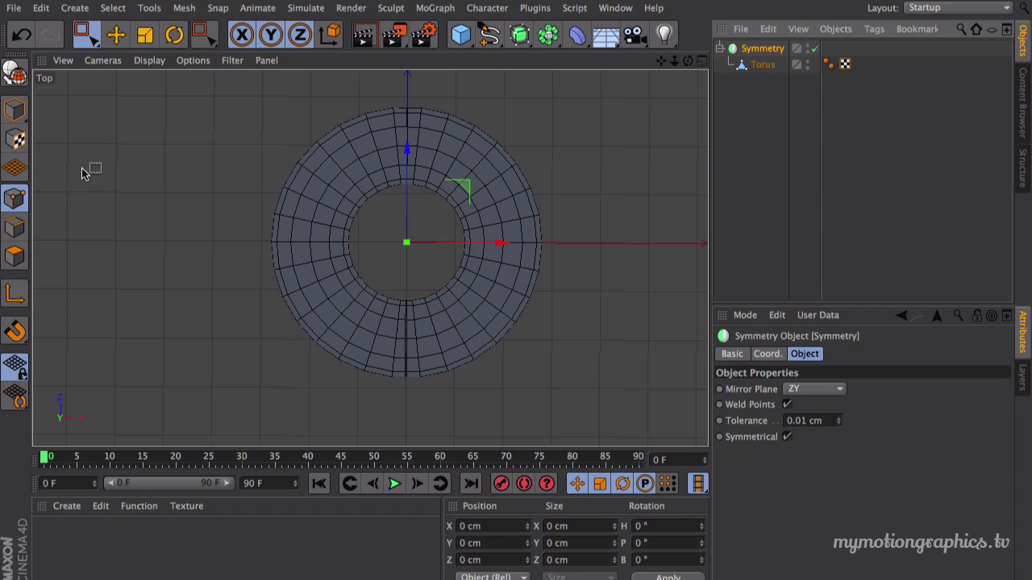
Rename the Symmetry object 'chain piece' and select the Torus.
double_click(768, 50)
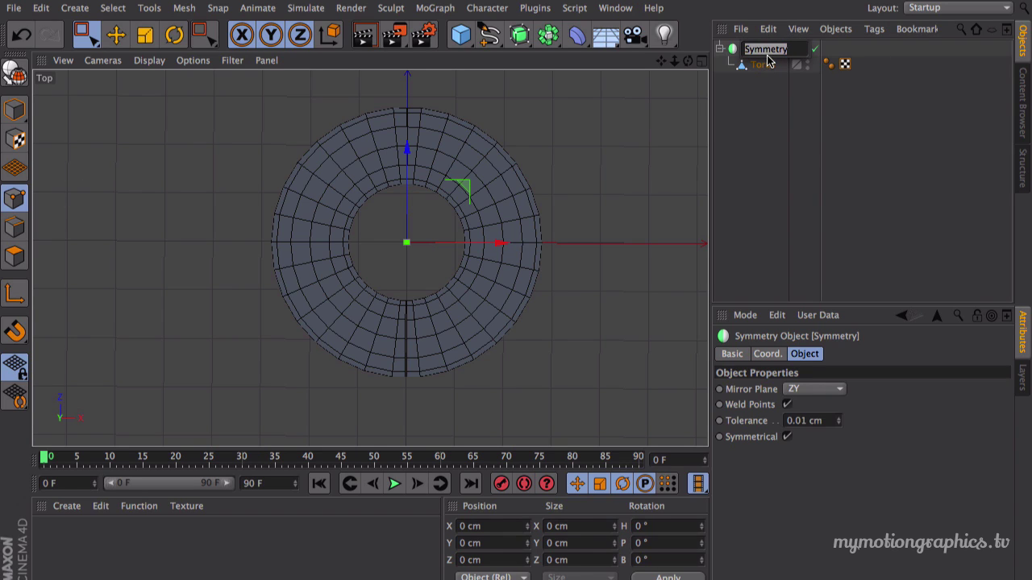
text(ch)
text(ain)
text( piss)
key(BackSpace)
key(BackSpace)
key(BackSpace)
key(Return)
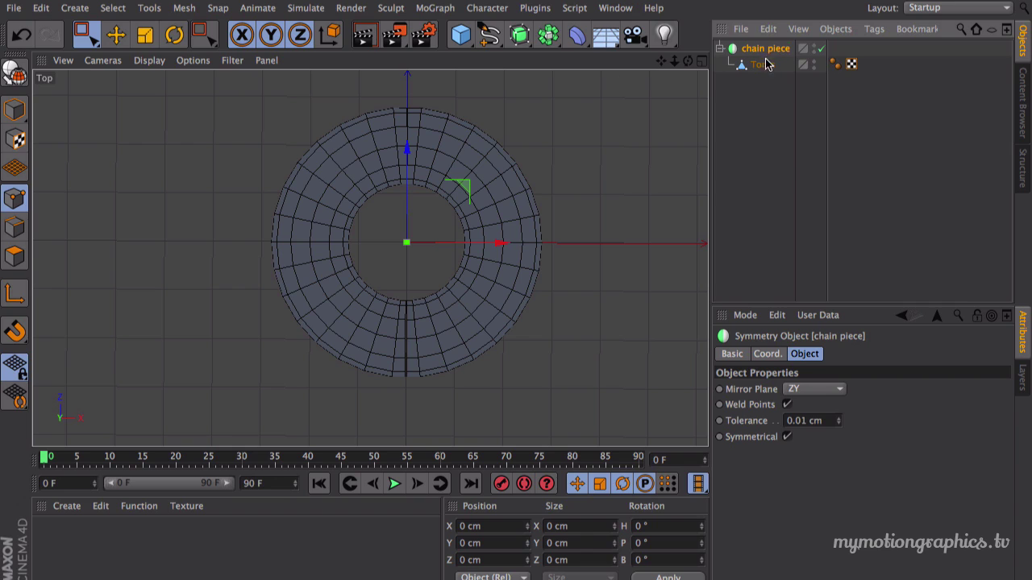
click(768, 67)
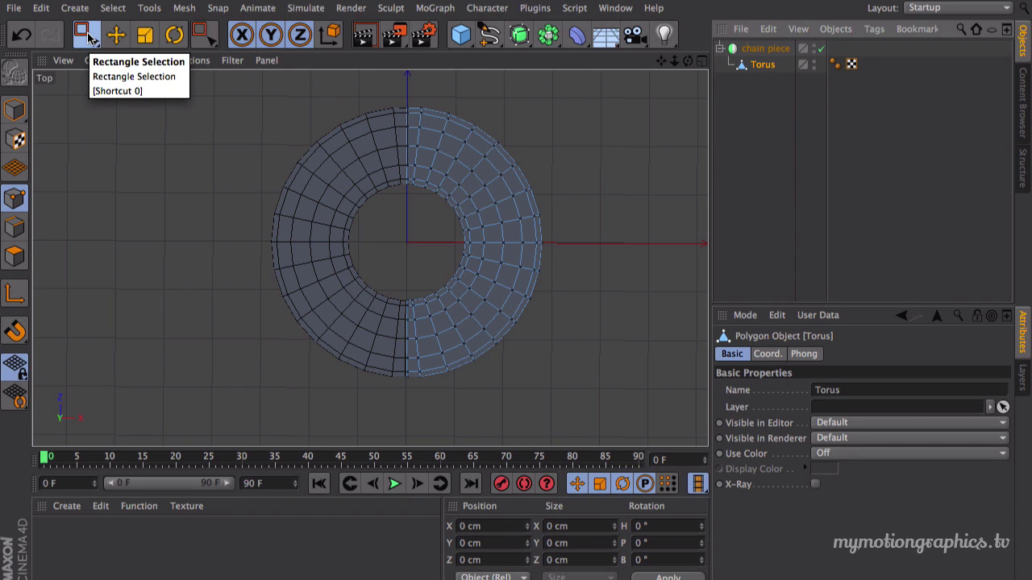
click(87, 37)
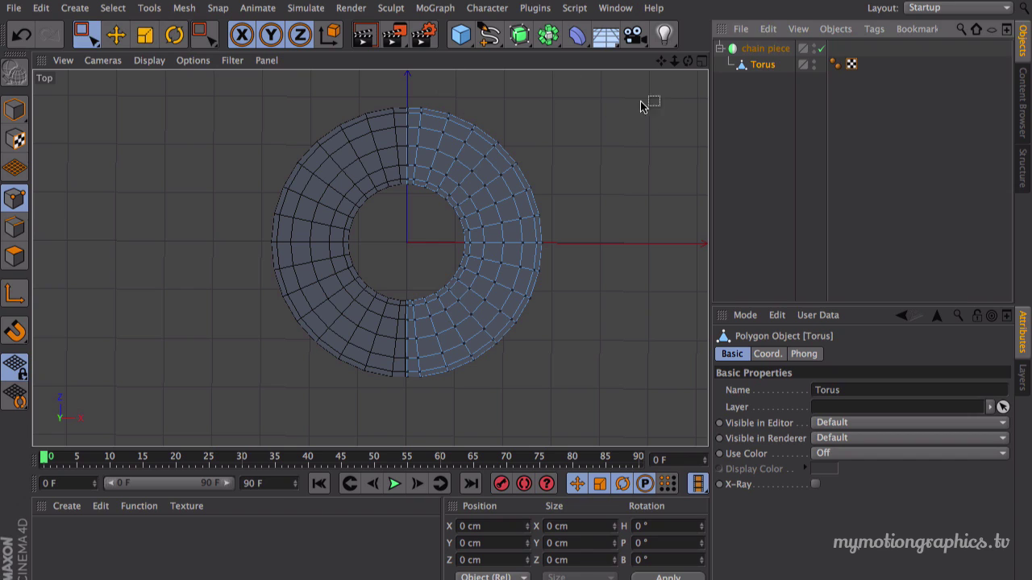
drag(645, 81, 410, 414)
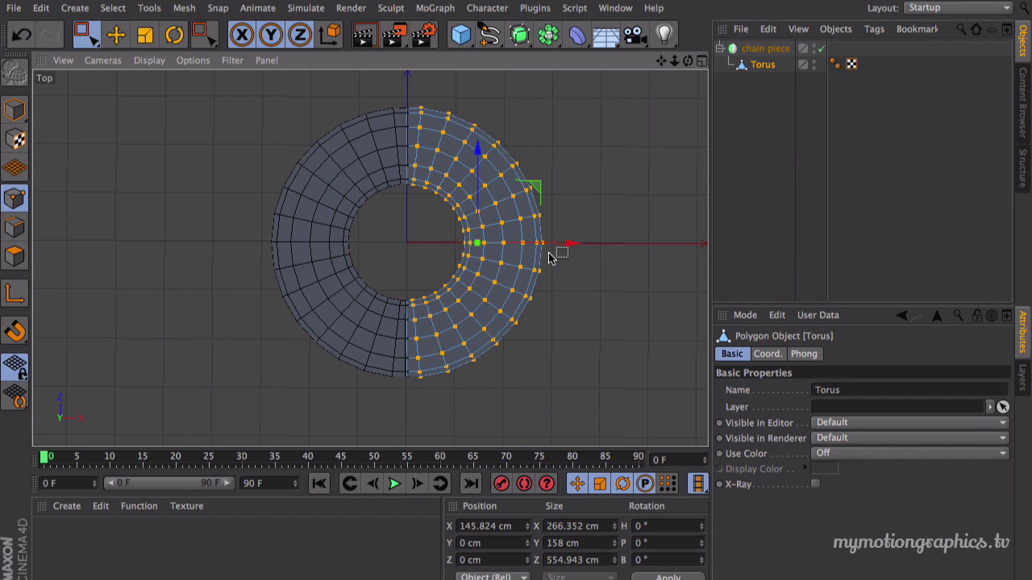
drag(555, 242, 604, 245)
click(766, 48)
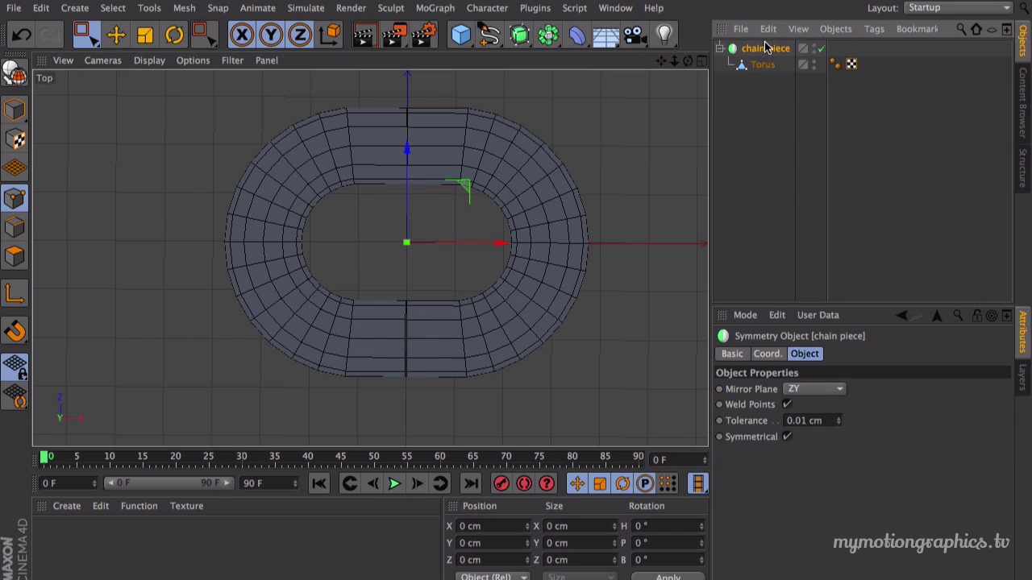
scroll(449, 129, up, 3)
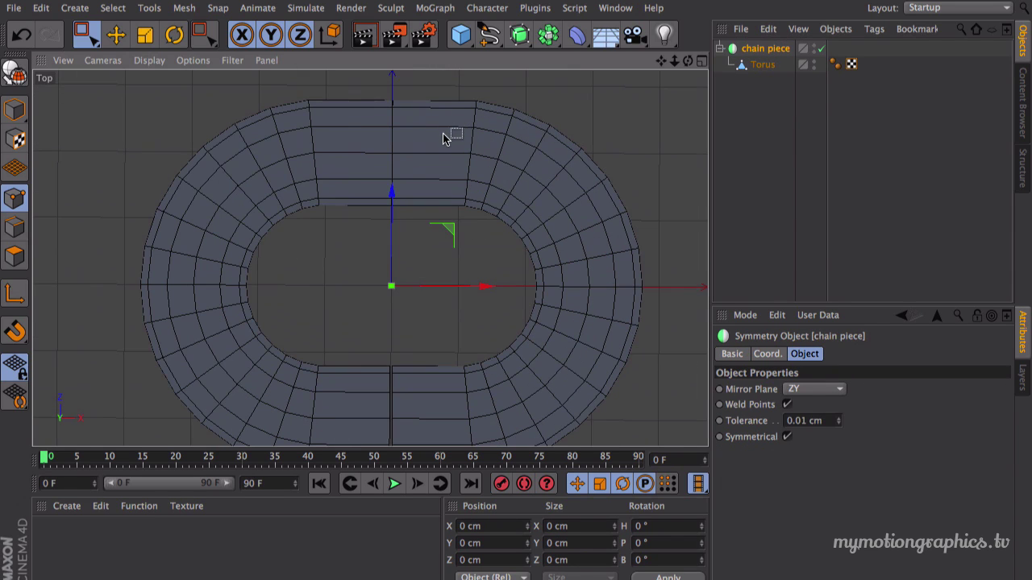
middle_click(438, 161)
middle_click(429, 106)
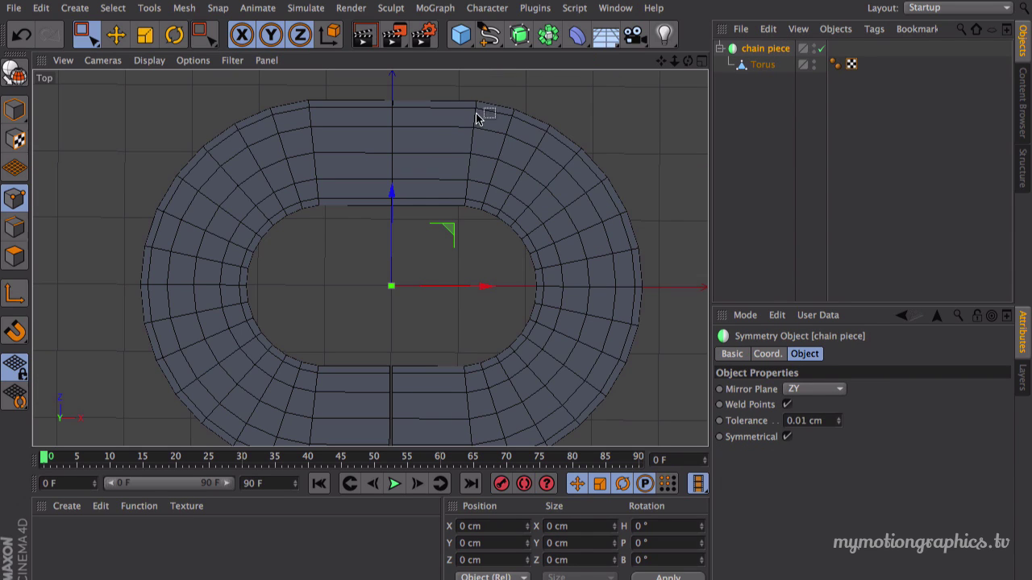
drag(661, 62, 660, 60)
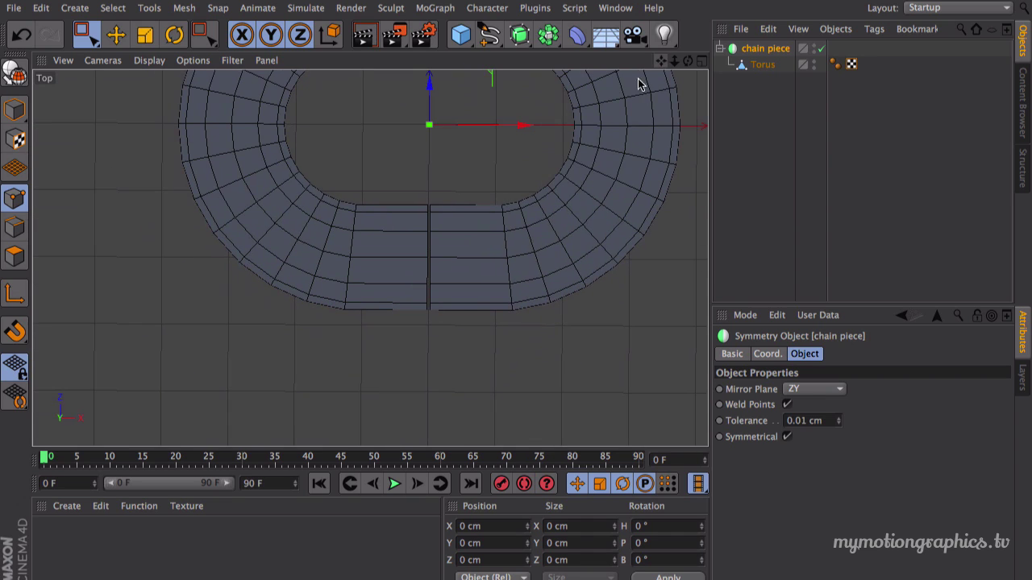
scroll(370, 258, up, 5)
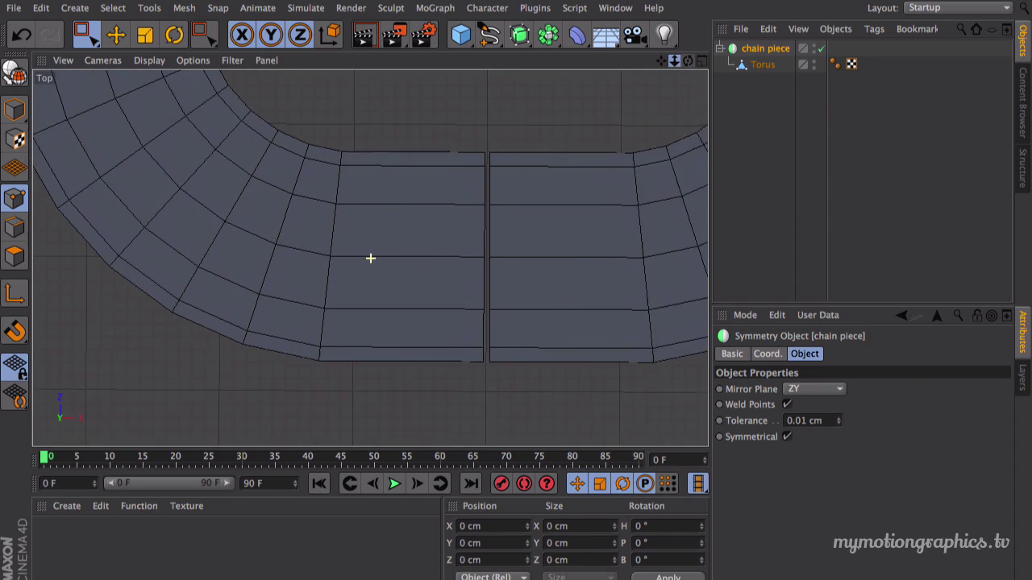
drag(666, 63, 657, 61)
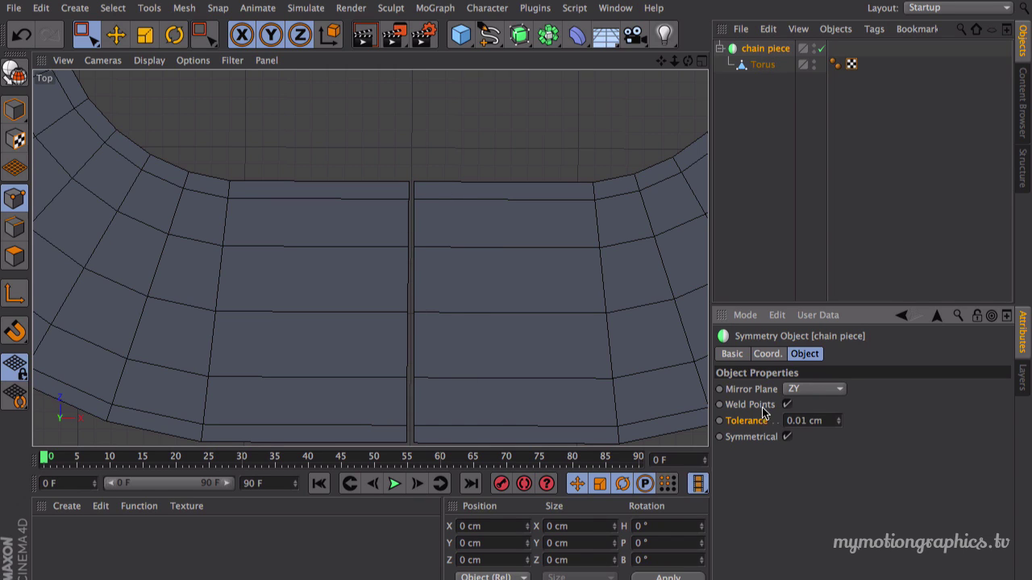
Raise the chain piece Symmetry object's weld tolerance to 3.01 cm.
click(774, 65)
click(766, 52)
drag(843, 426, 842, 423)
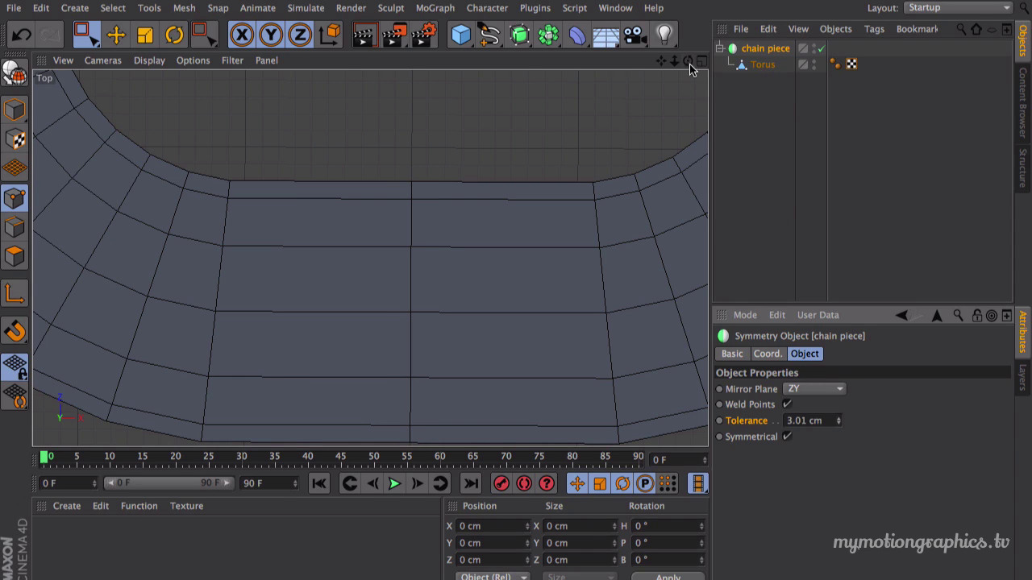
Inspect the welded oval link in the Perspective view from several angles.
drag(689, 64, 594, 126)
middle_click(593, 126)
middle_click(321, 243)
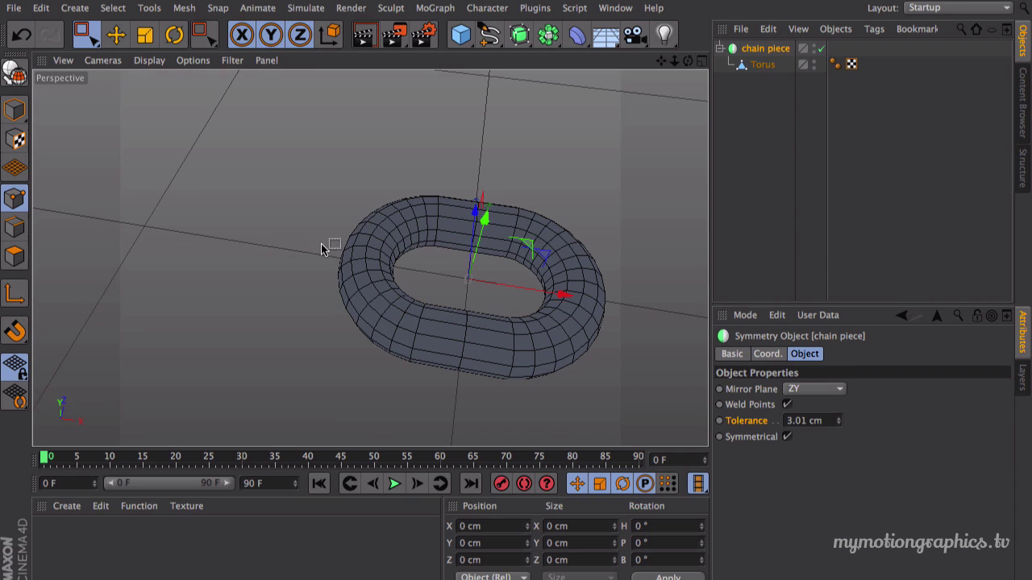
middle_click(321, 243)
middle_click(276, 168)
alt+drag(277, 168, 453, 490)
alt+drag(471, 405, 447, 233)
scroll(468, 304, up, 3)
scroll(445, 234, down, 3)
middle_click(445, 234)
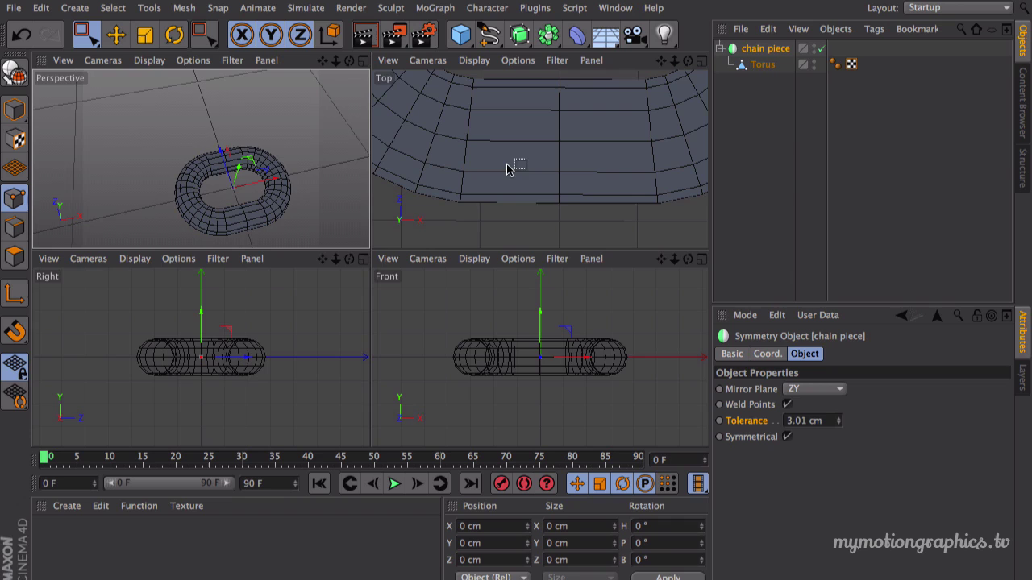
middle_click(294, 155)
alt+drag(439, 158, 446, 130)
Add a MoGraph Cloner and nest the chain piece inside it.
click(434, 9)
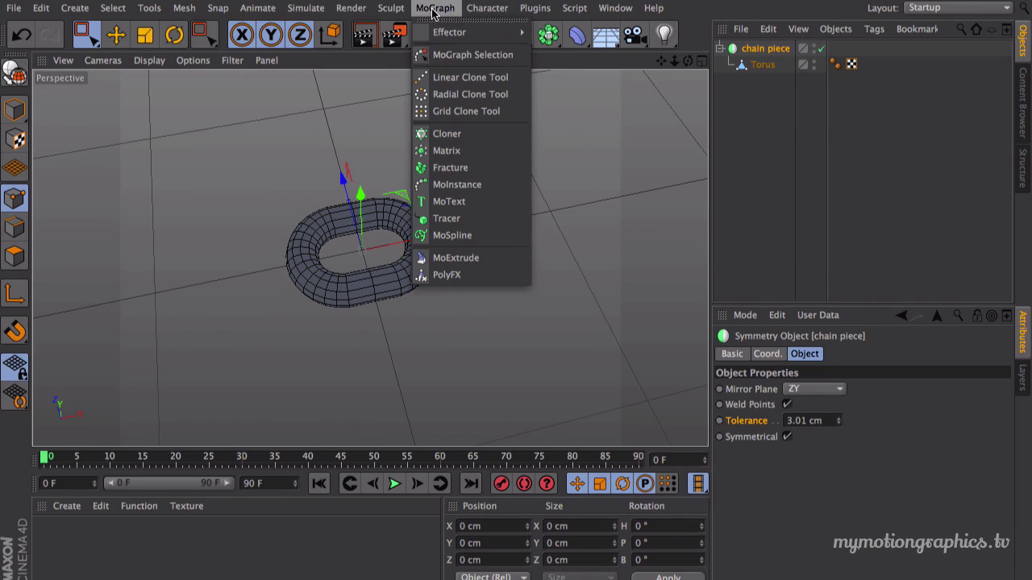
click(445, 135)
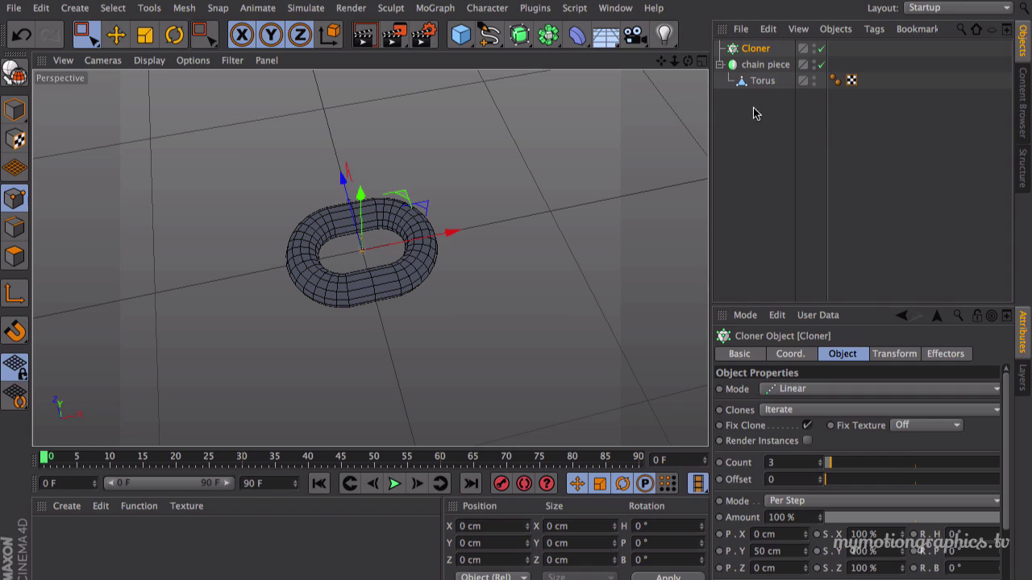
click(720, 64)
click(765, 66)
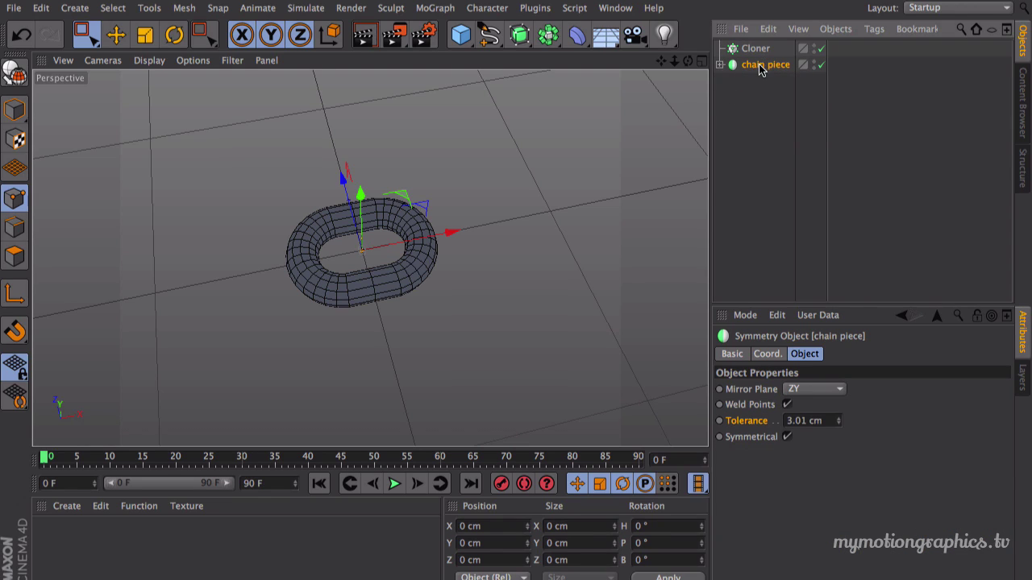
drag(760, 69, 760, 54)
drag(759, 54, 759, 55)
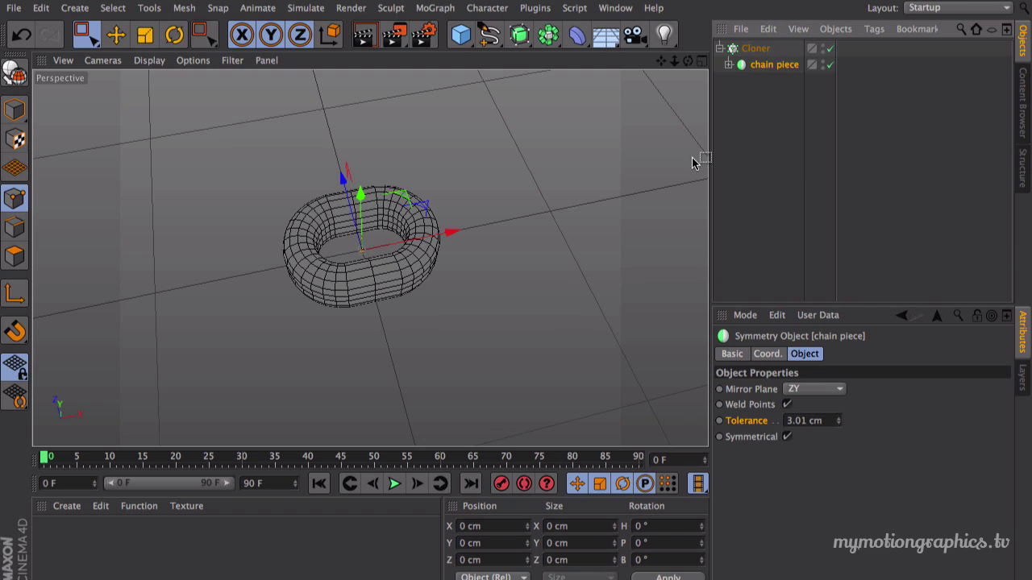
Rename the Cloner to 'chain'.
double_click(755, 50)
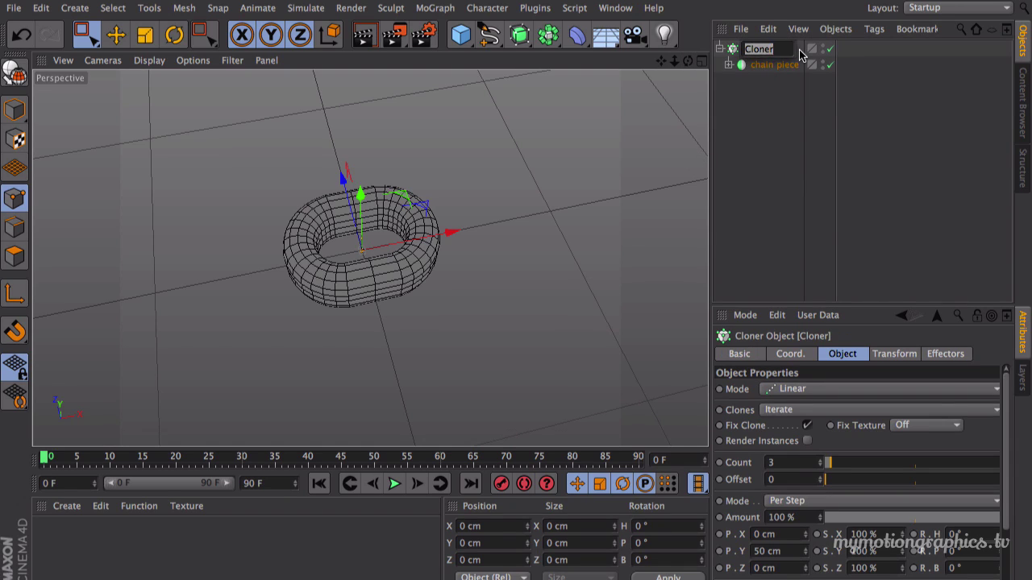
text(chain)
key(Return)
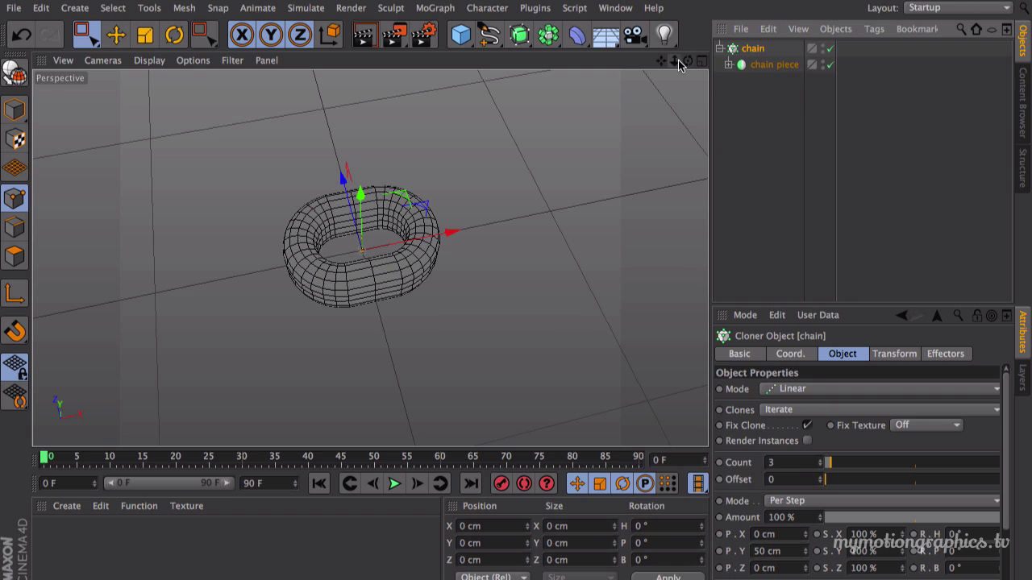
drag(686, 60, 669, 73)
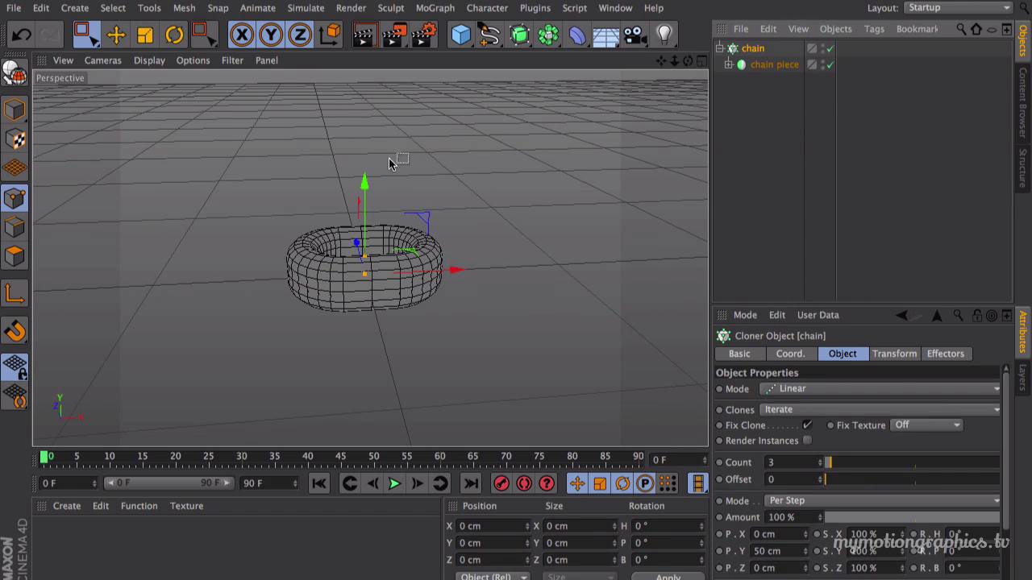
Try a different clone count, then maximise the Front view from the four-view layout.
drag(845, 461, 822, 467)
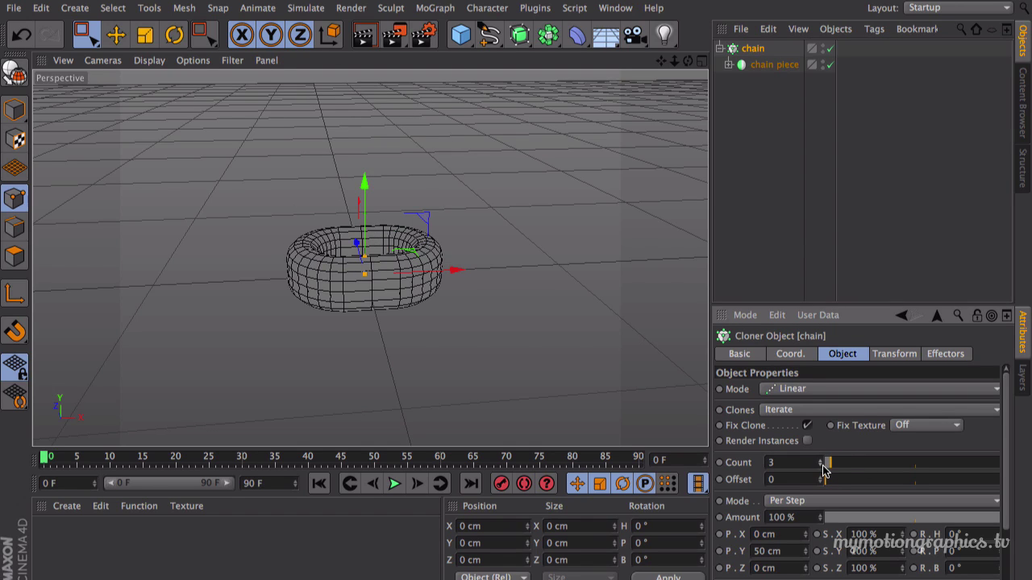
click(701, 62)
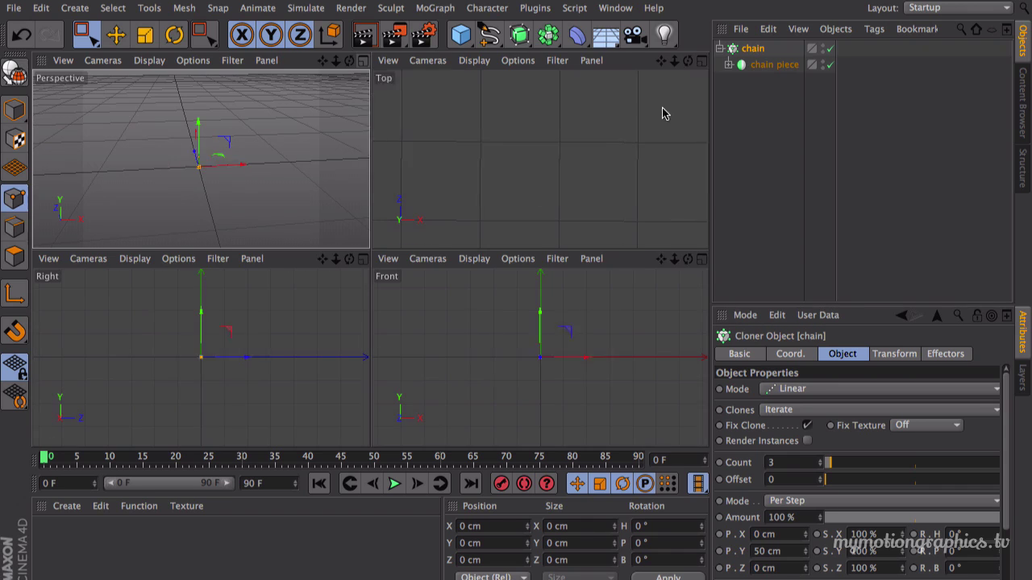
click(702, 266)
scroll(542, 123, down, 5)
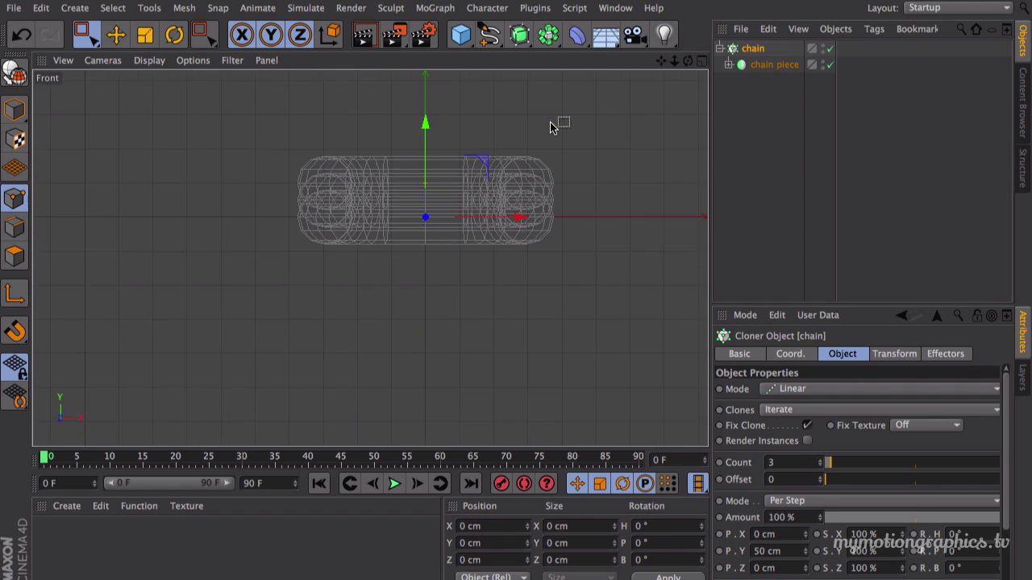
scroll(556, 149, down, 1)
Zoom out and shift the Front view to leave room above the chain, then open the spline palette.
middle_drag(556, 149, 484, 218)
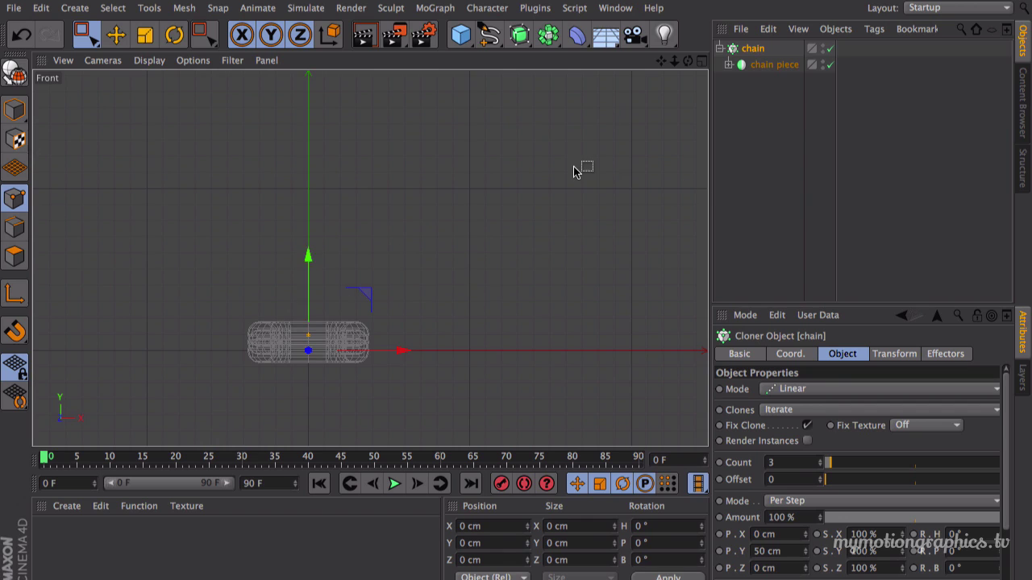
scroll(582, 166, down, 2)
middle_drag(582, 166, 542, 192)
scroll(536, 148, down, 3)
middle_drag(536, 147, 518, 180)
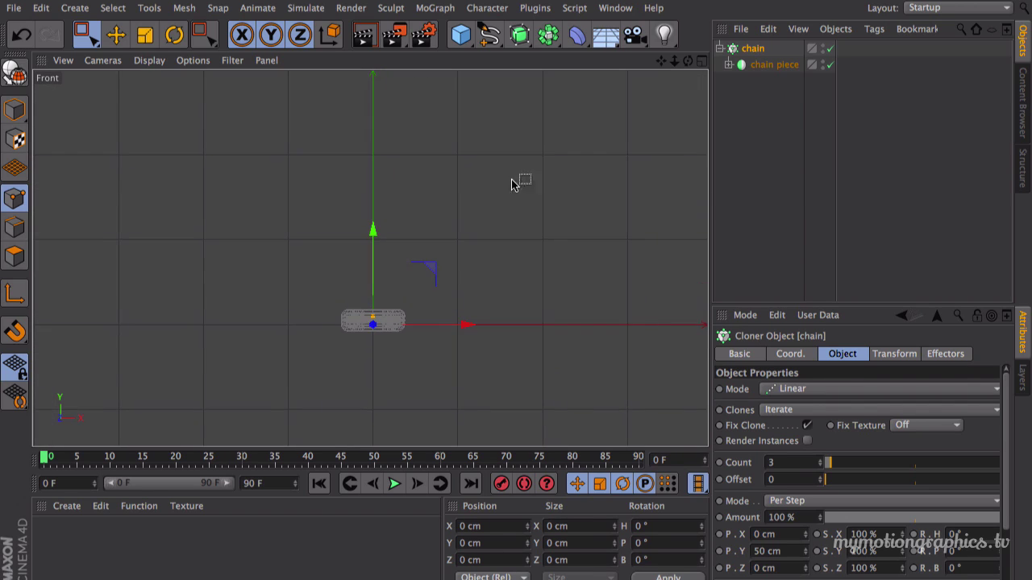
click(489, 35)
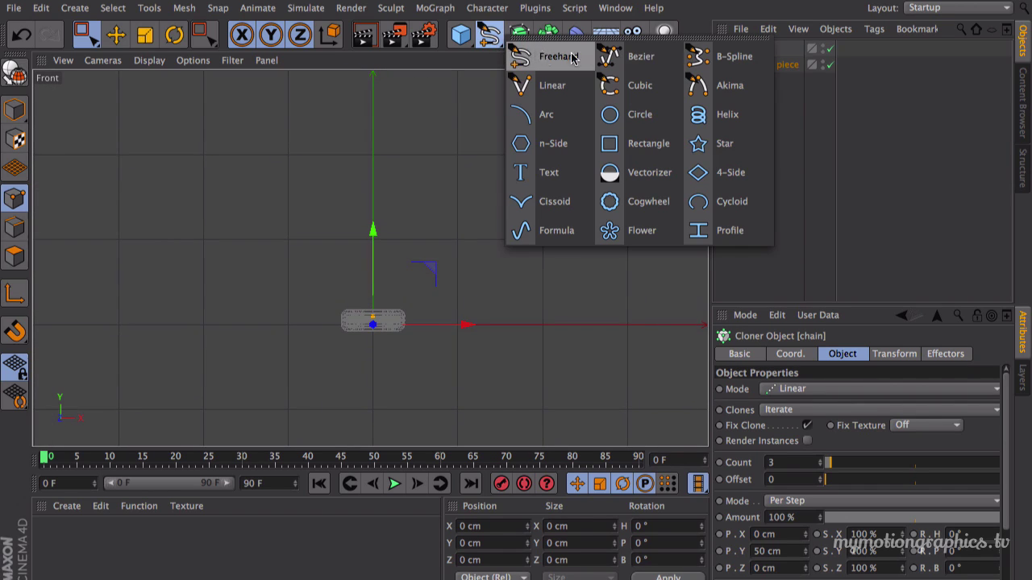
Draw a four-point Bezier S-curve from above the chain down to near it.
click(633, 69)
middle_drag(478, 120, 482, 165)
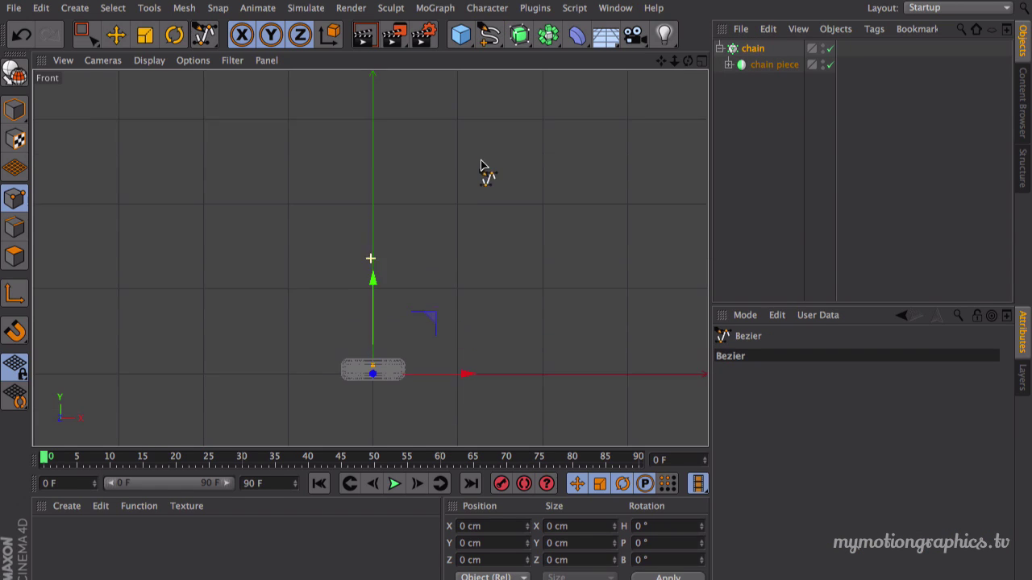
scroll(481, 165, down, 3)
middle_drag(486, 126, 470, 161)
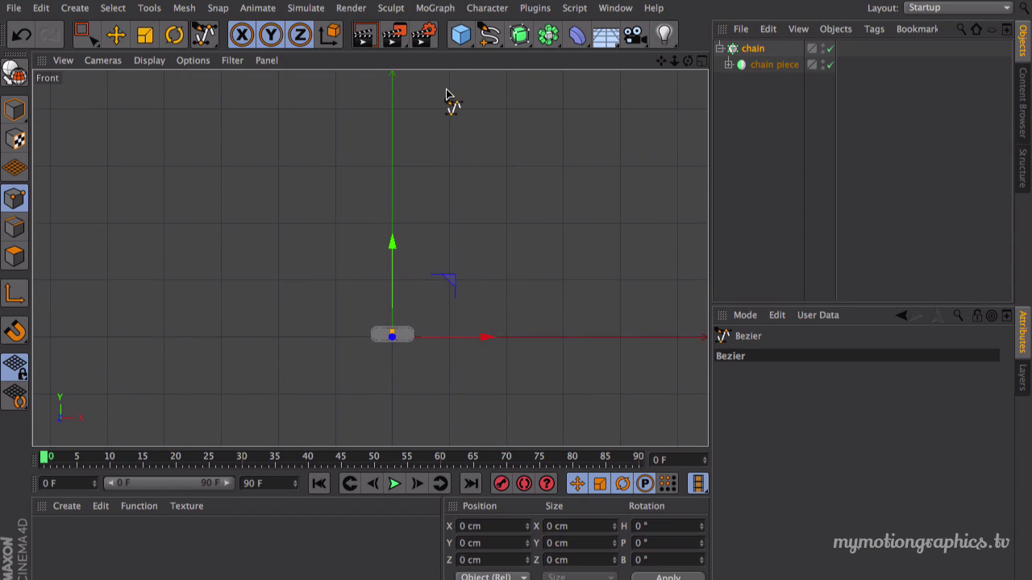
click(446, 87)
drag(344, 165, 345, 198)
drag(449, 247, 456, 268)
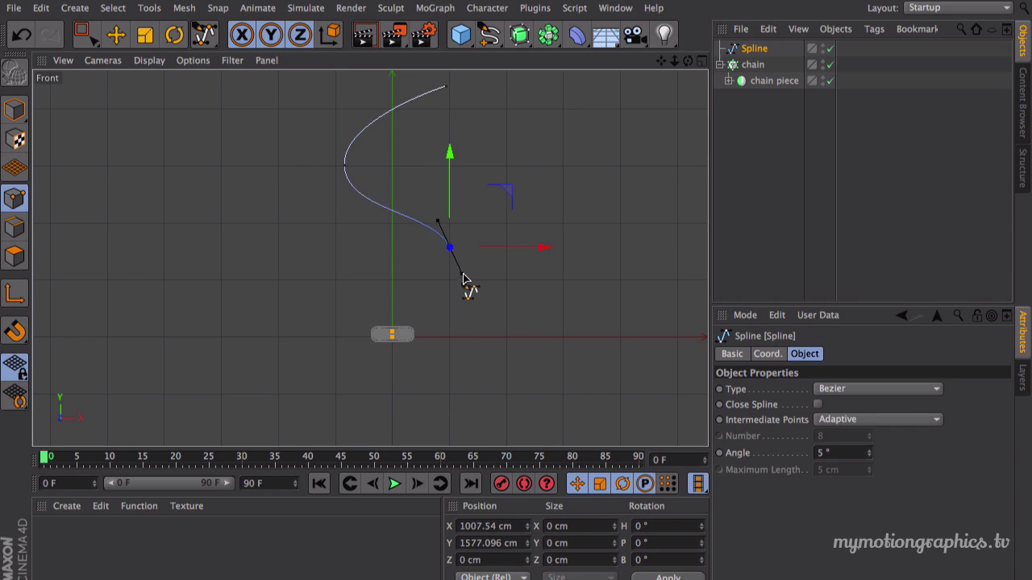
click(465, 296)
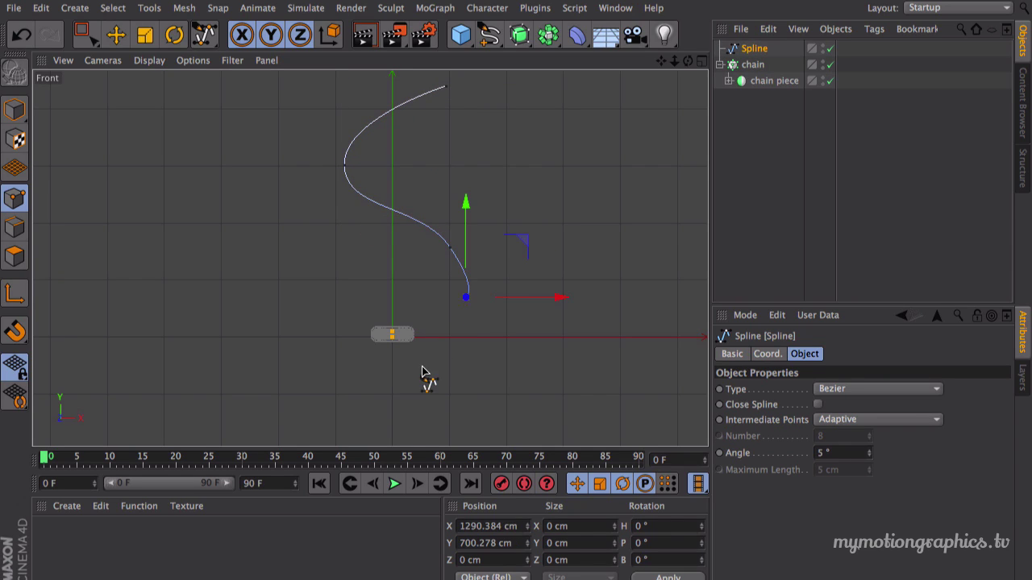
key(ctrl+z)
click(457, 314)
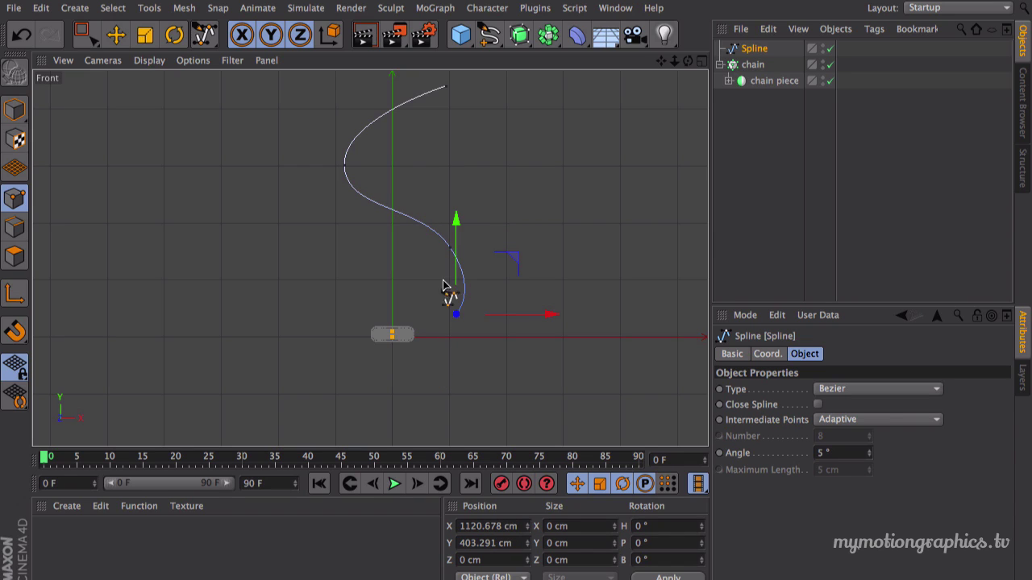
Move the left apex and lower middle points to refine the S-curve shape.
drag(82, 34, 121, 54)
click(345, 166)
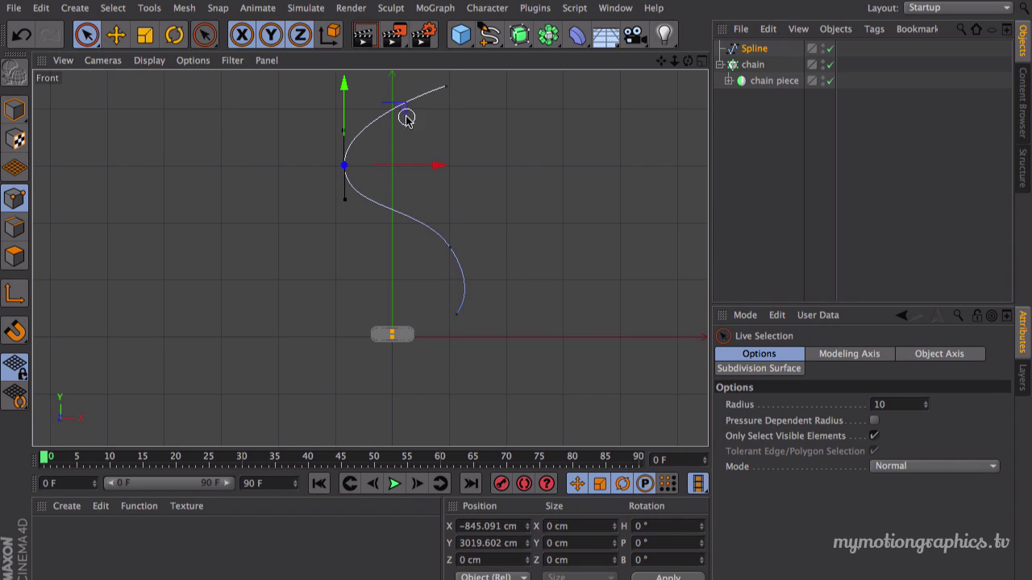
drag(403, 165, 416, 161)
click(448, 249)
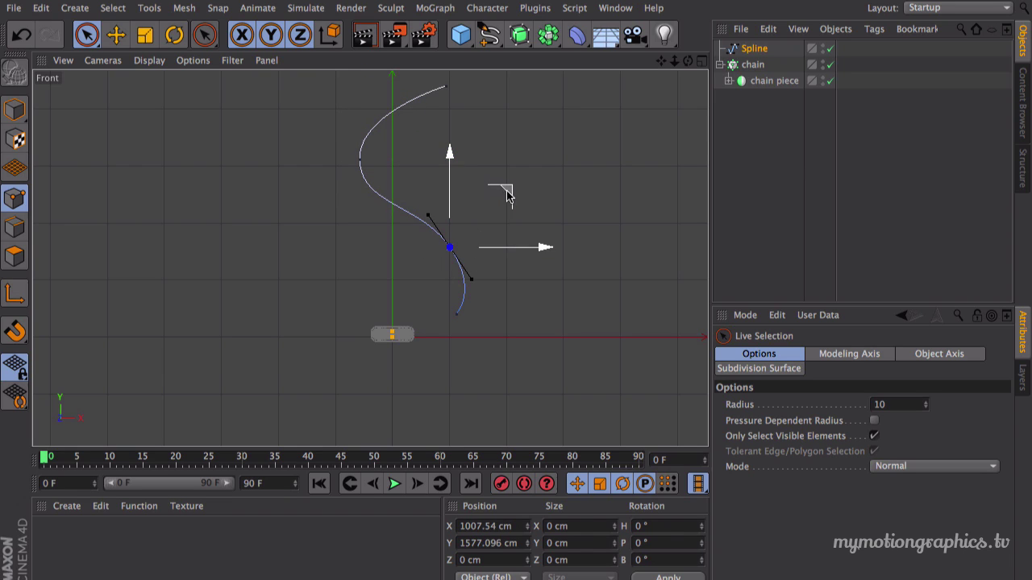
mouse_move(501, 196)
mouse_down()
mouse_move(495, 168)
mouse_move(495, 185)
mouse_up()
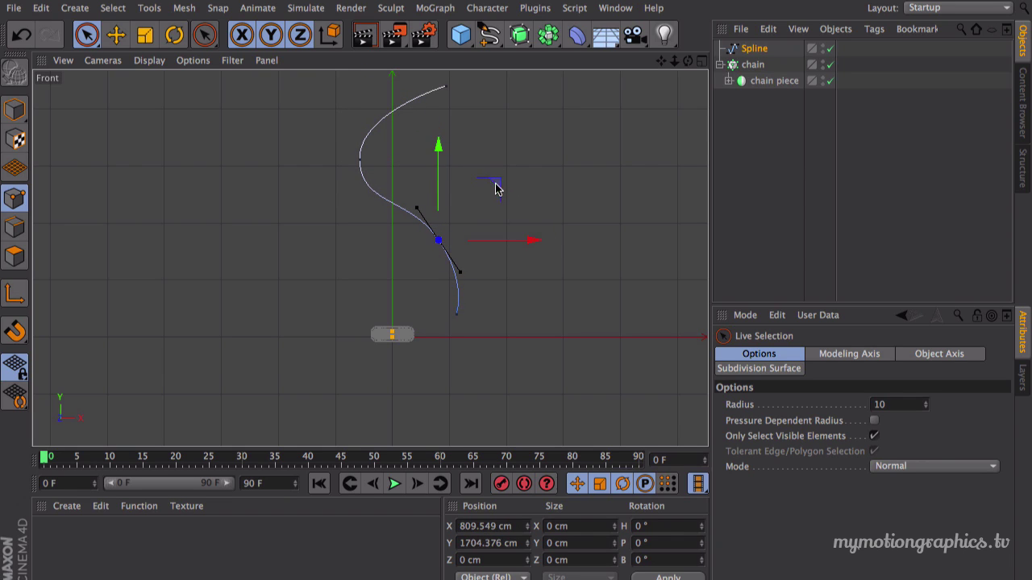
click(362, 159)
drag(444, 161, 459, 162)
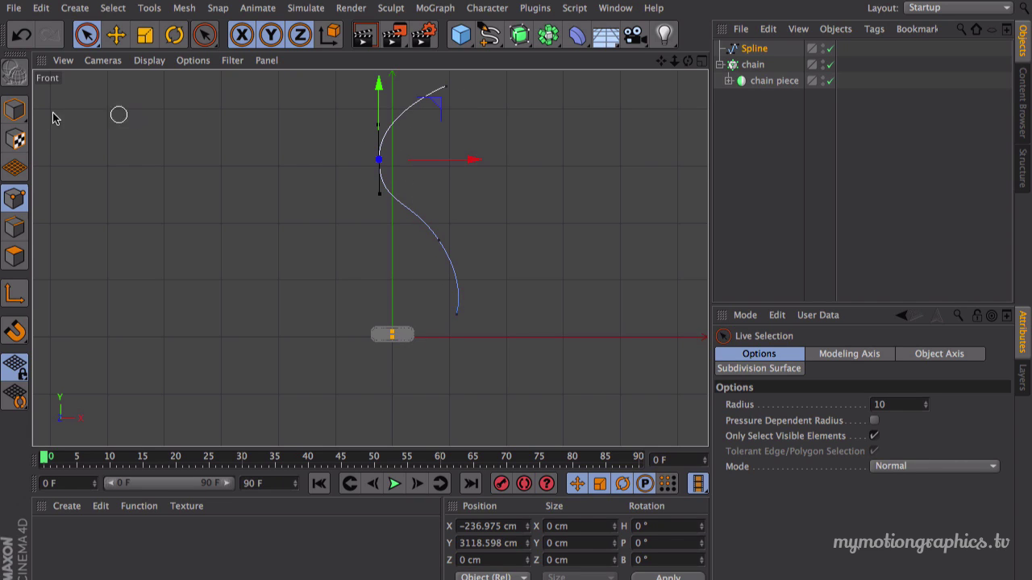
Add a Spline effector to the chain cloner.
click(15, 109)
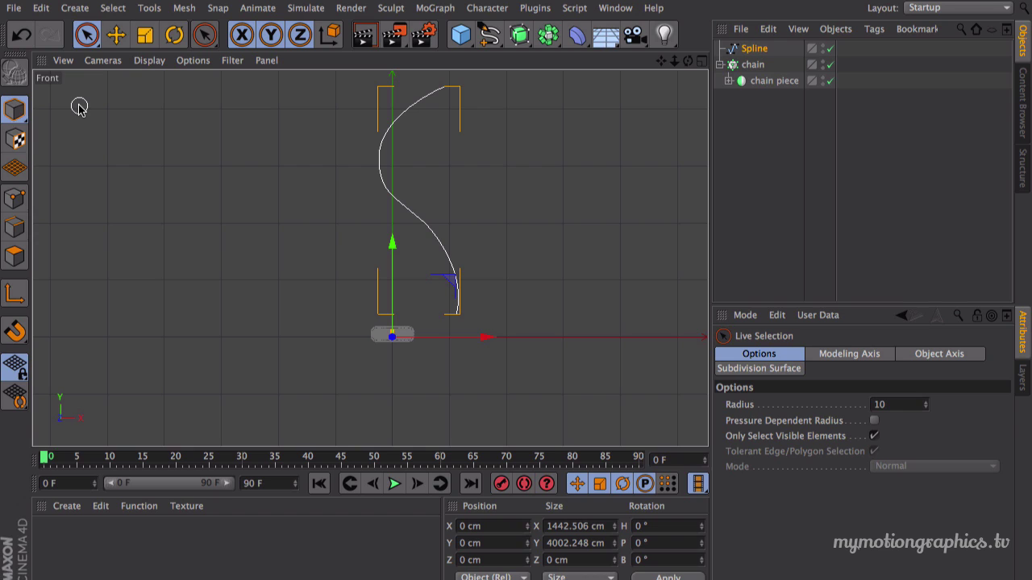
click(759, 70)
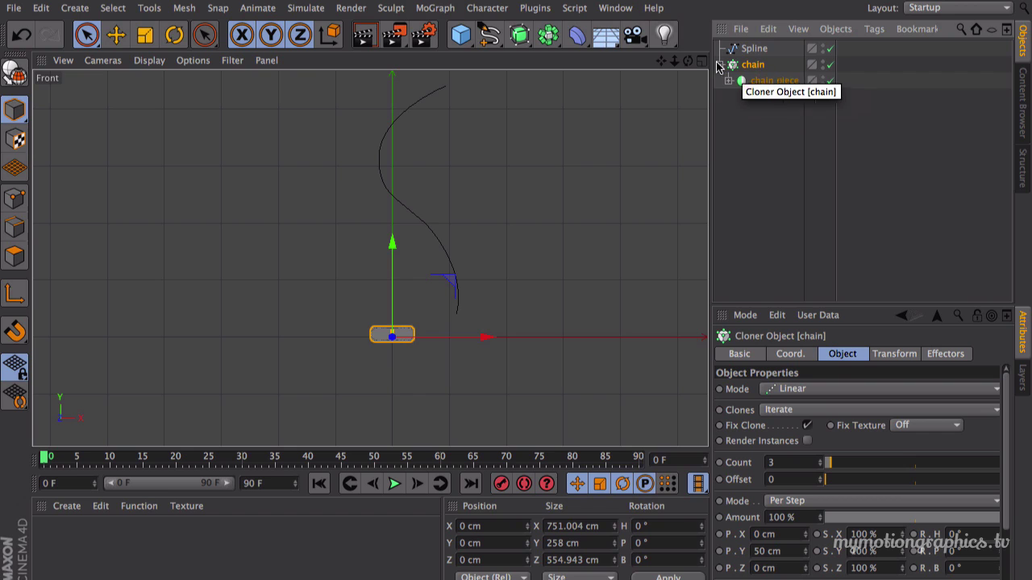
click(436, 9)
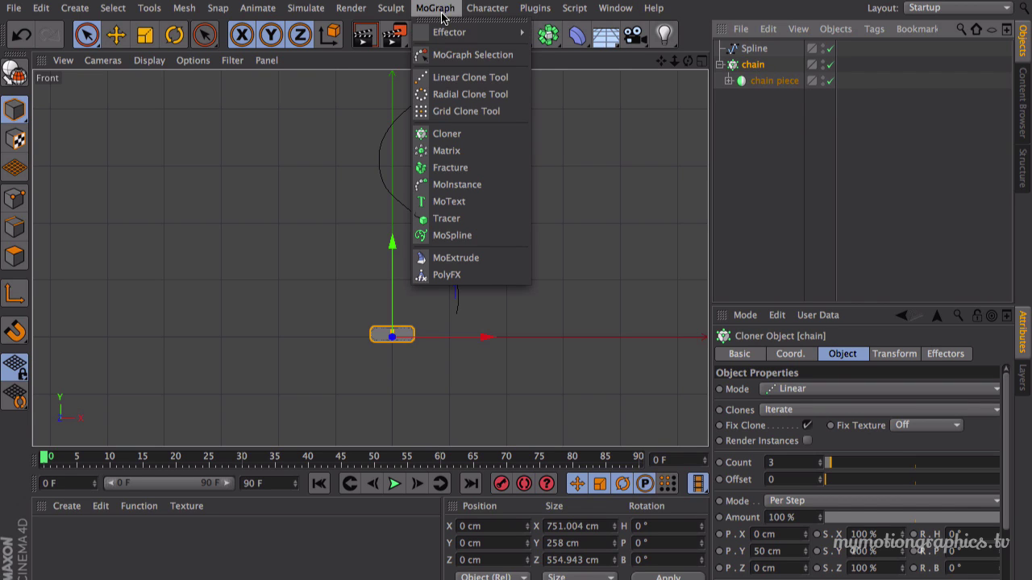
mouse_move(452, 33)
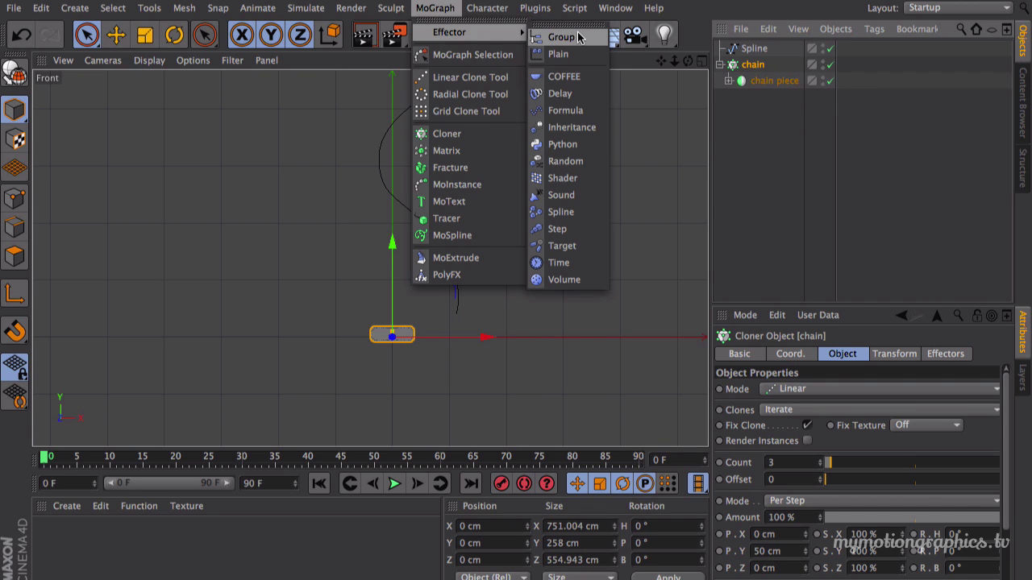
click(582, 212)
Rename the curved spline object to 'path'.
double_click(755, 66)
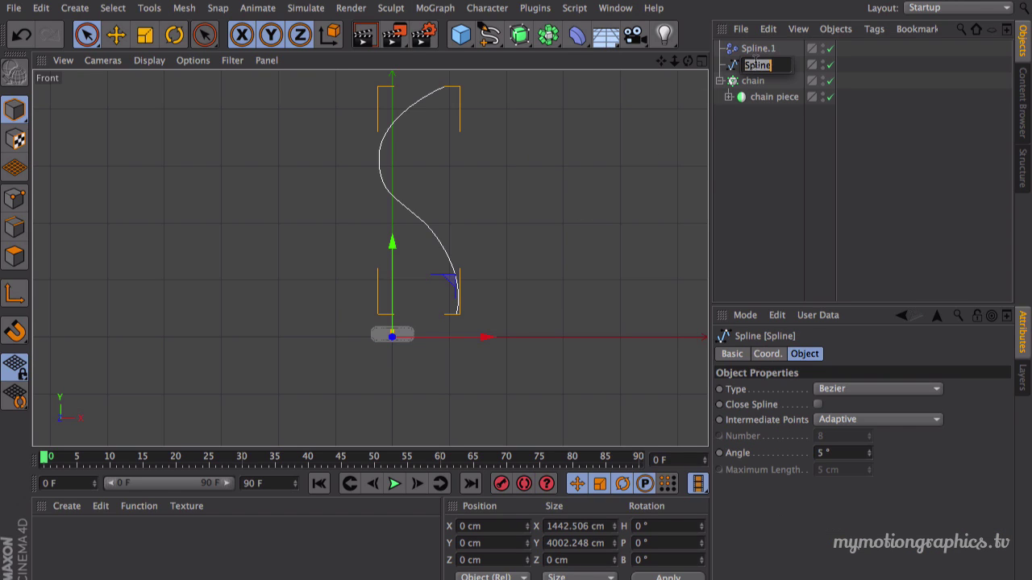
text(path)
key(Return)
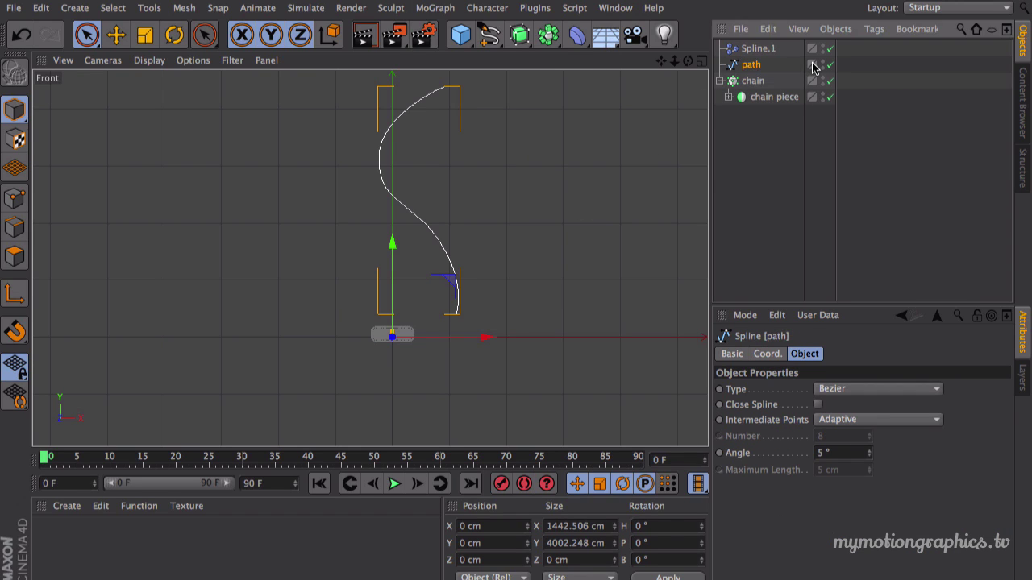
Assign 'path' to the Spline.1 effector's Spline field, then select the chain cloner.
click(762, 49)
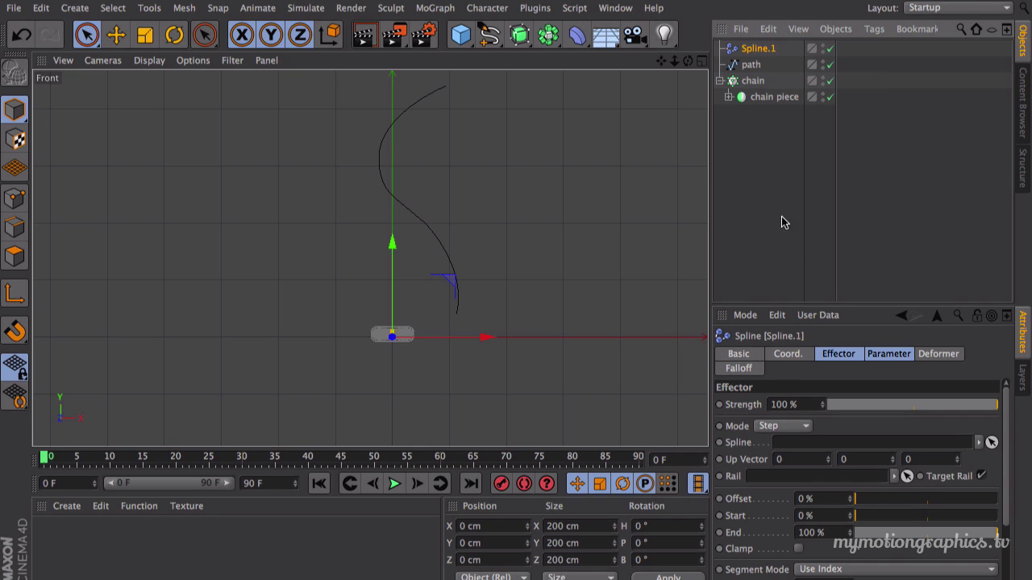
drag(748, 66, 789, 445)
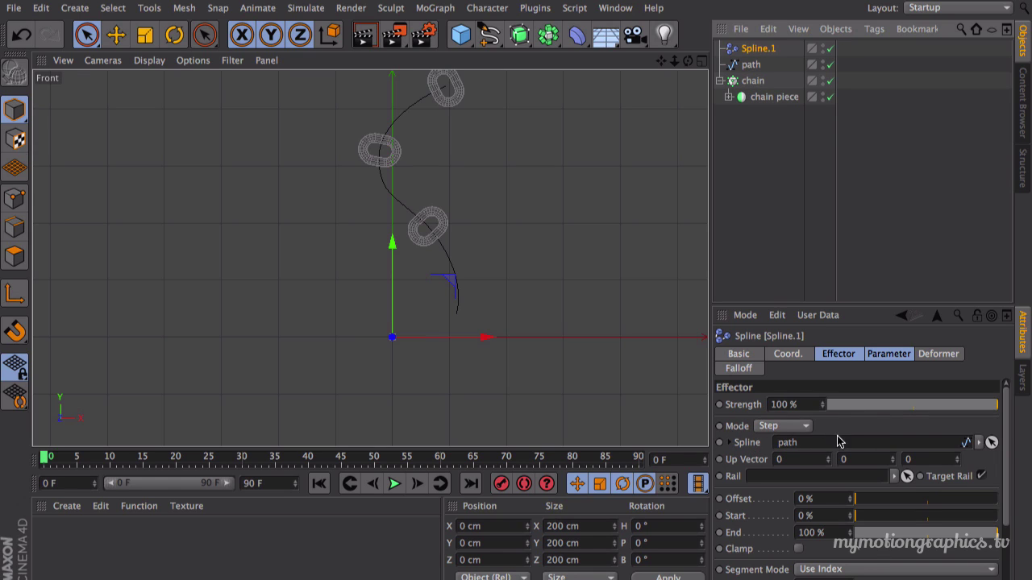
drag(674, 61, 626, 72)
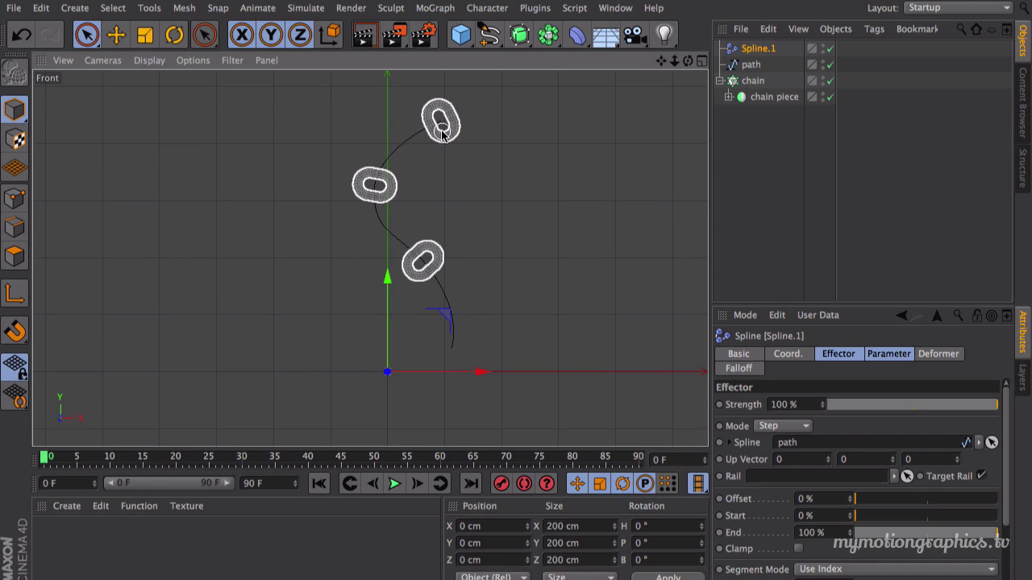
click(757, 80)
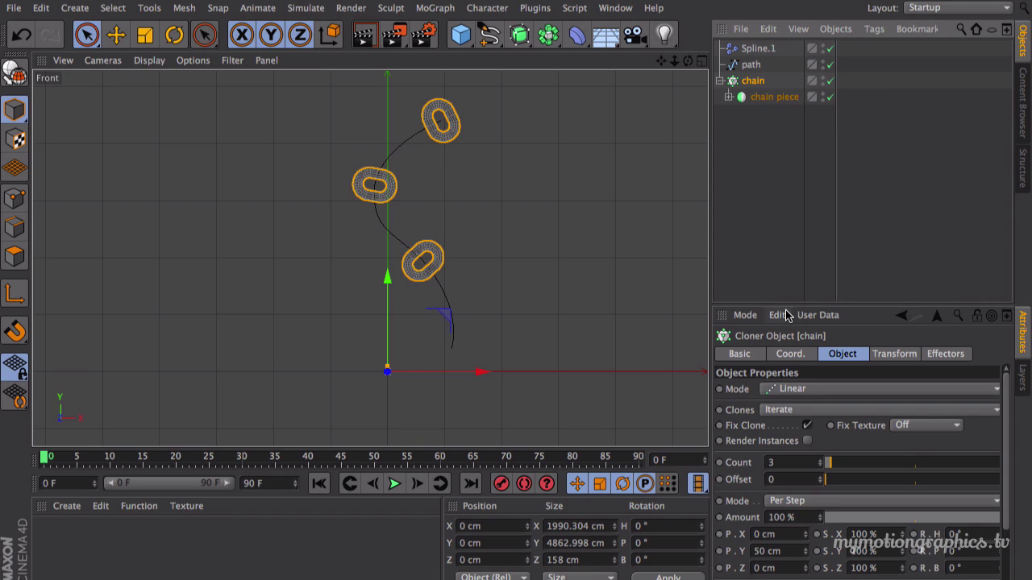
Raise the chain cloner's Count to 16 so links fill the S-curve.
drag(782, 307, 782, 172)
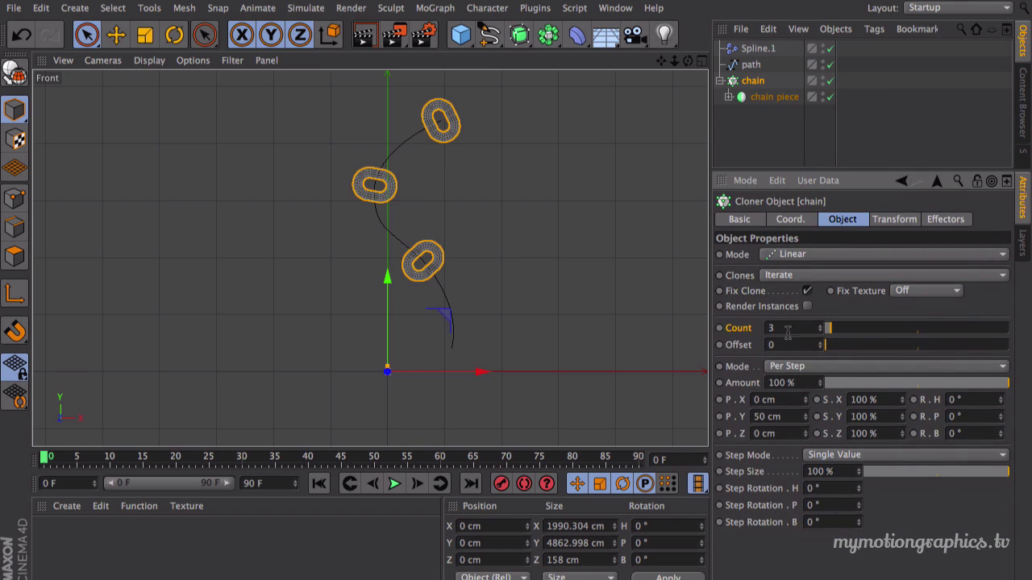
drag(820, 330, 821, 330)
drag(673, 61, 617, 73)
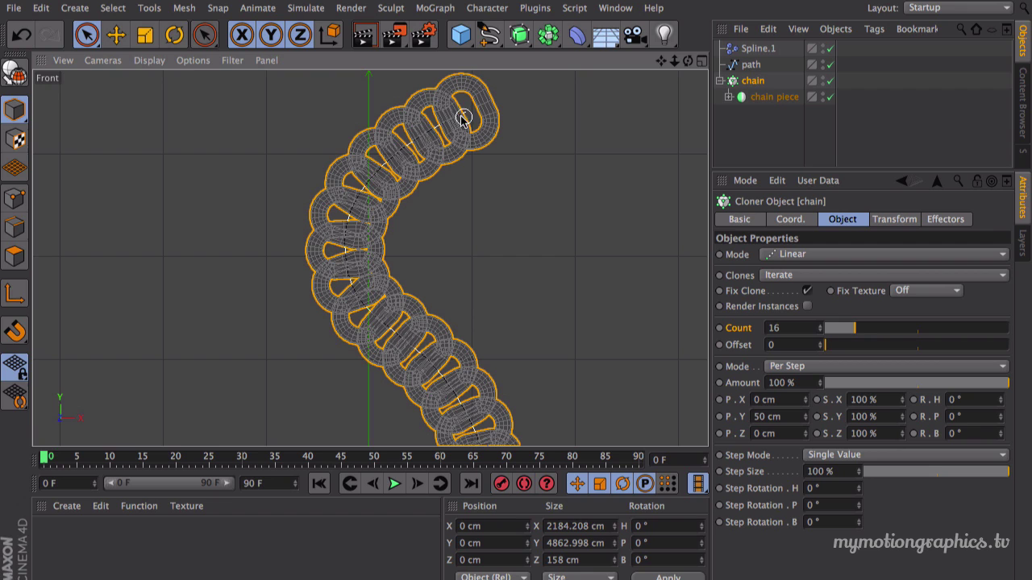
click(759, 80)
click(757, 49)
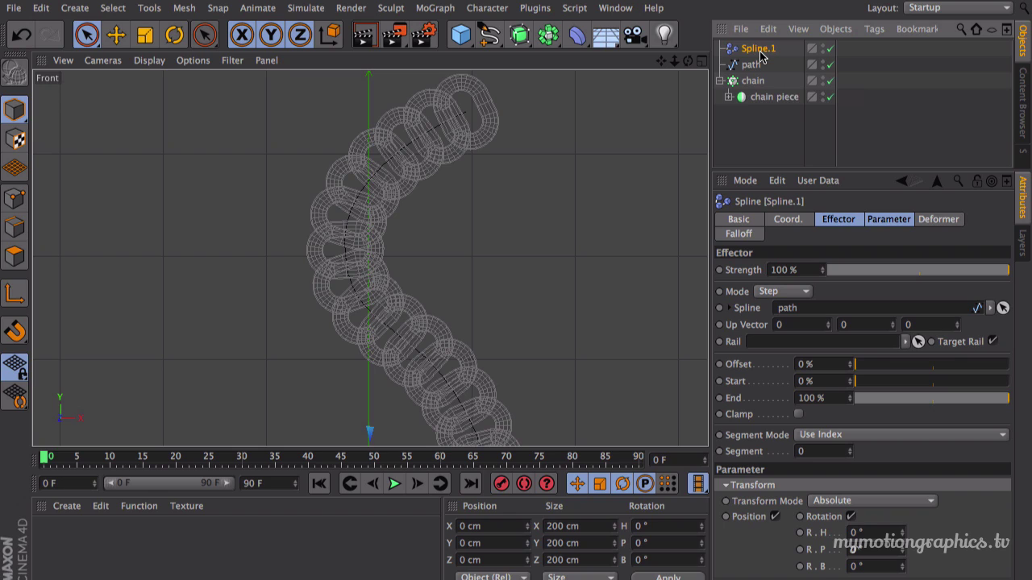
Set the Spline.1 effector's rotation to H 90°, keeping P at 0°.
click(896, 220)
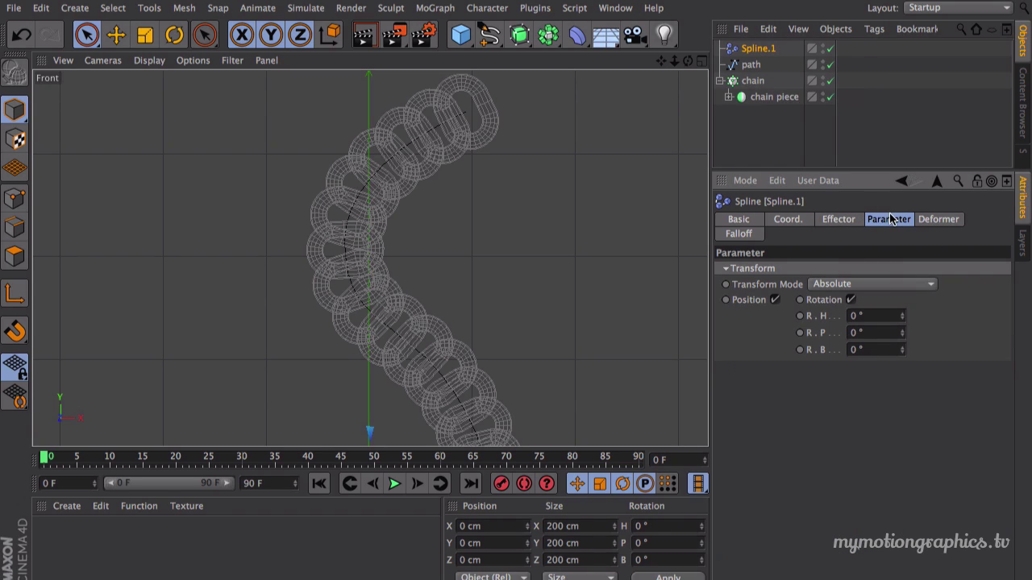
drag(903, 316, 971, 316)
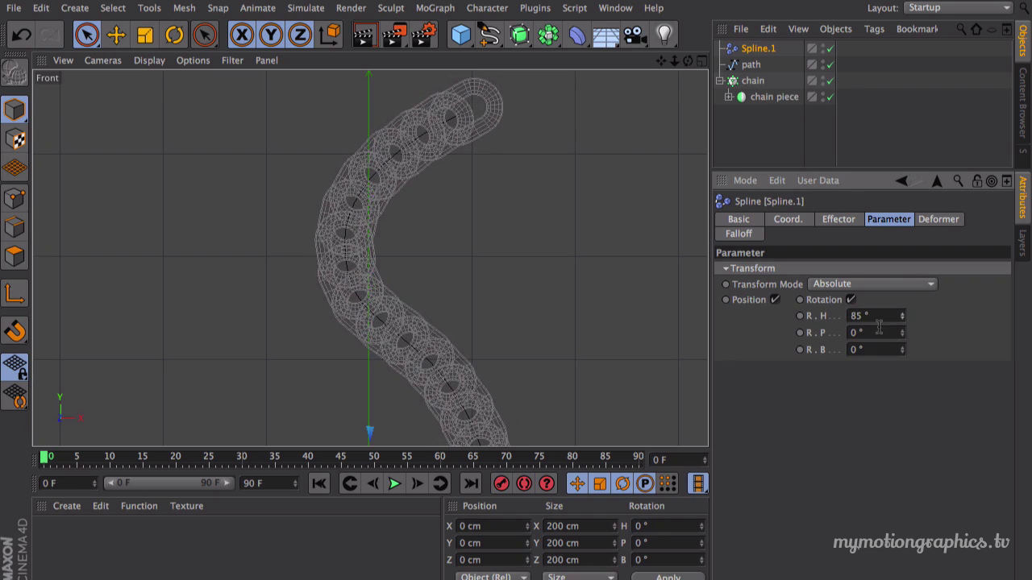
mouse_move(901, 333)
mouse_down()
mouse_move(912, 333)
mouse_move(904, 341)
mouse_up()
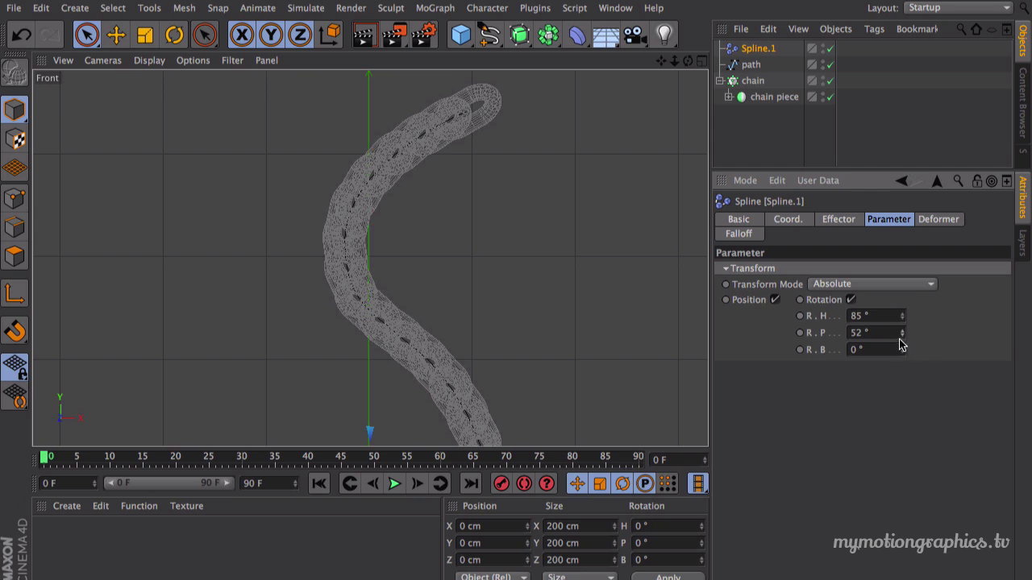
key(ctrl+z)
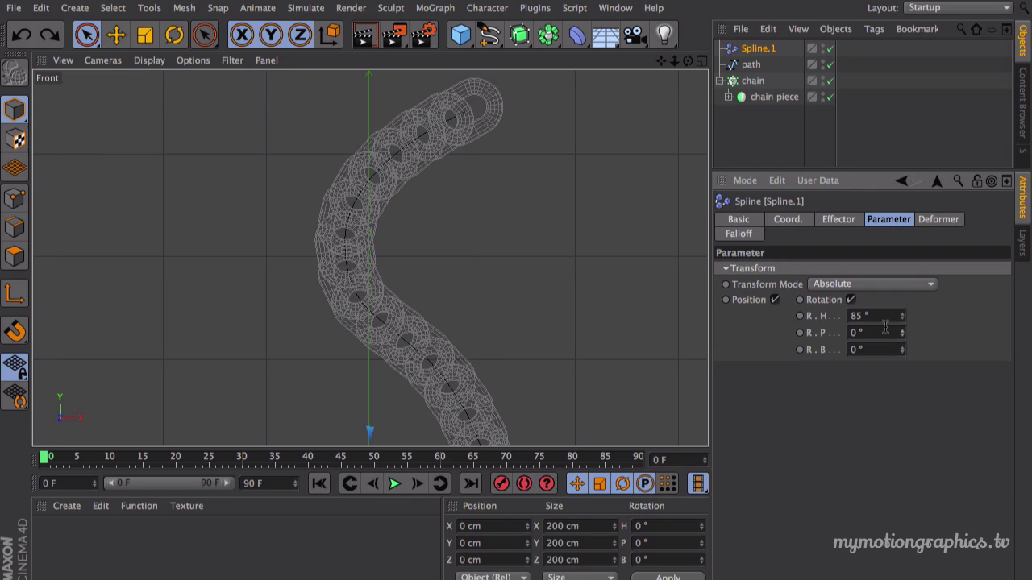
drag(902, 316, 907, 316)
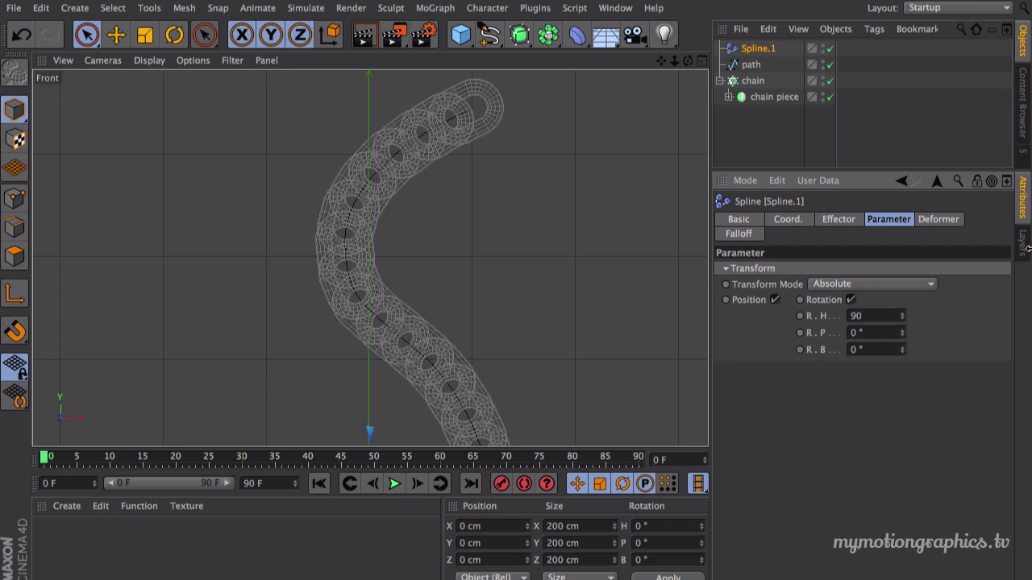
text(90)
key(Return)
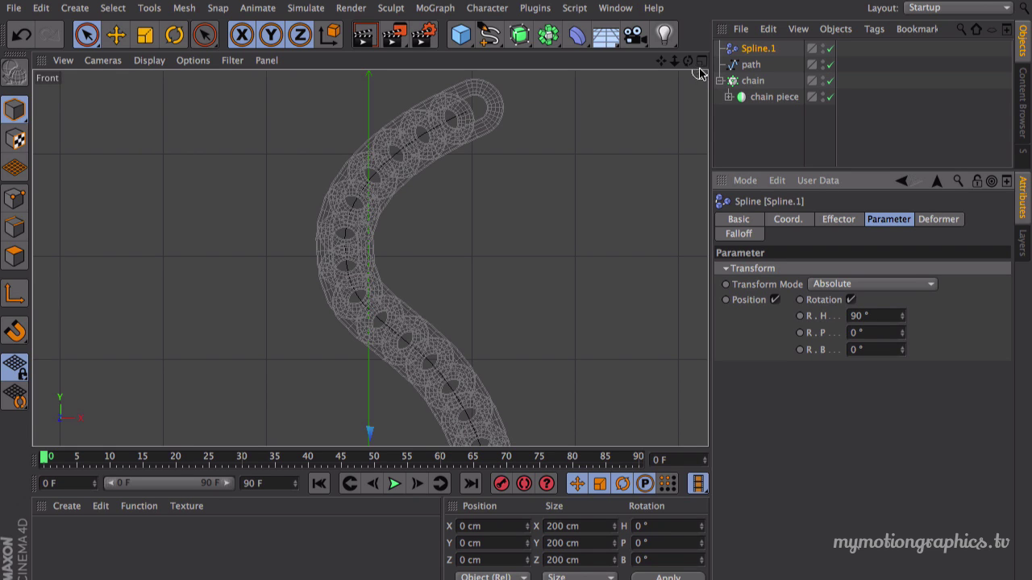
Switch the viewport to the four-view layout.
scroll(370, 258, up, 2)
scroll(370, 258, up, 2)
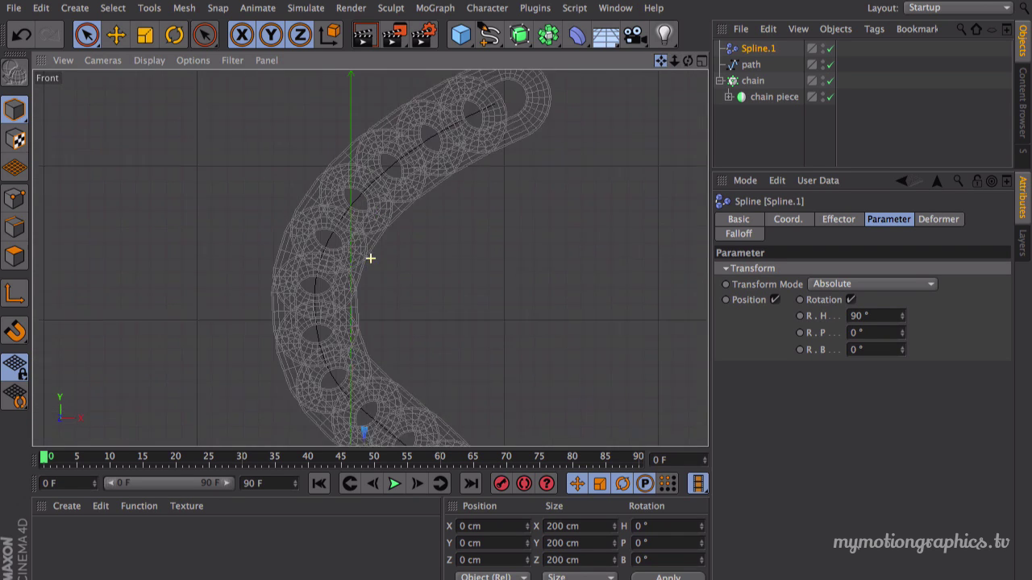
scroll(370, 258, up, 5)
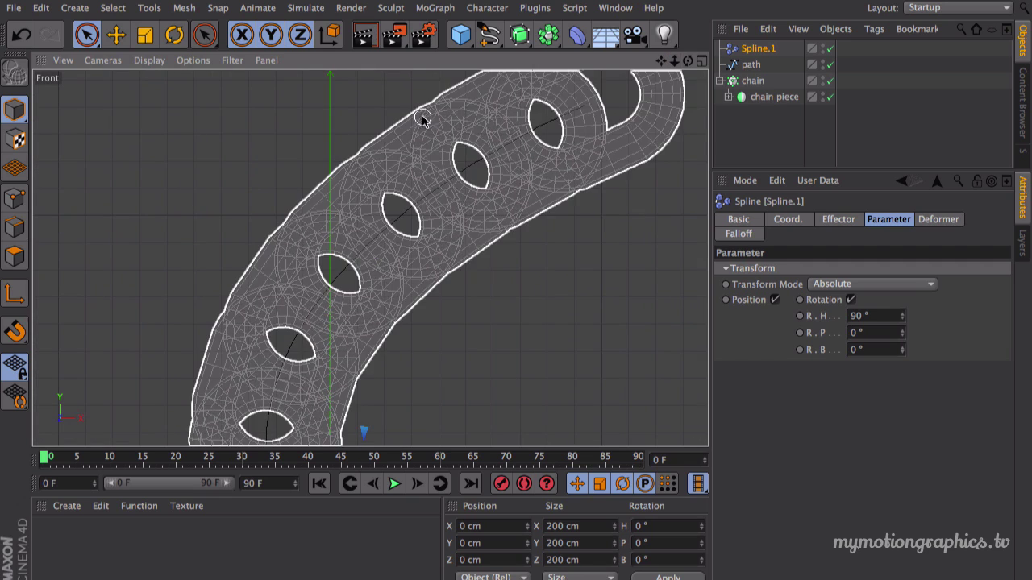
middle_click(422, 118)
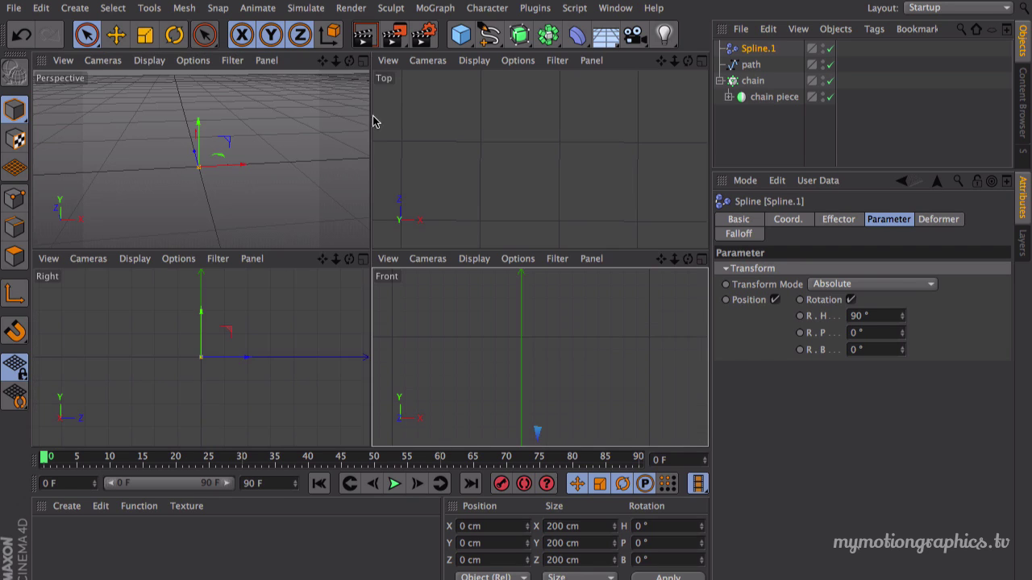
Maximise the Perspective view and orbit closer to inspect the chain links.
click(363, 62)
scroll(395, 341, up, 5)
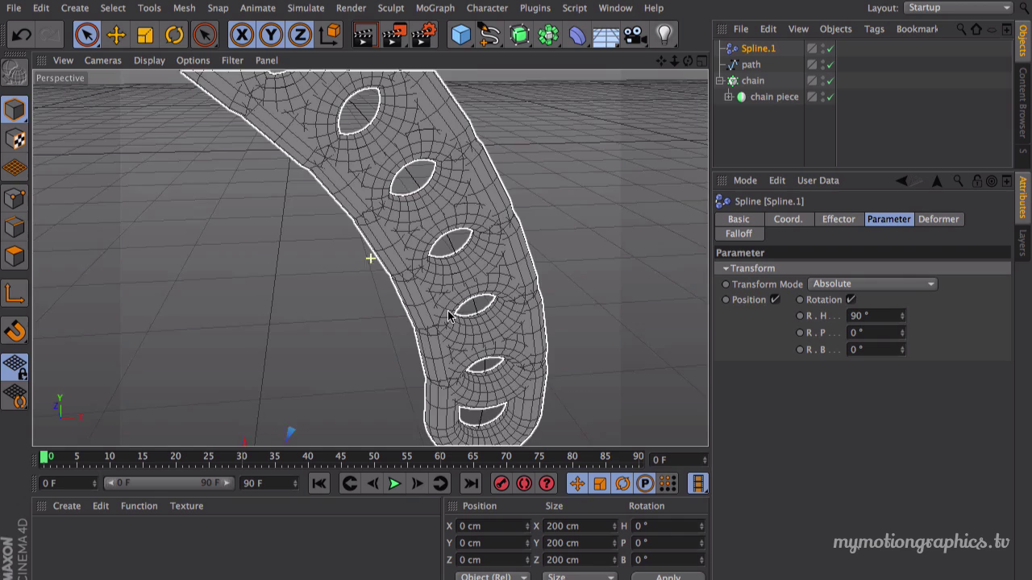
alt+drag(449, 316, 433, 201)
alt+right_drag(432, 201, 690, 113)
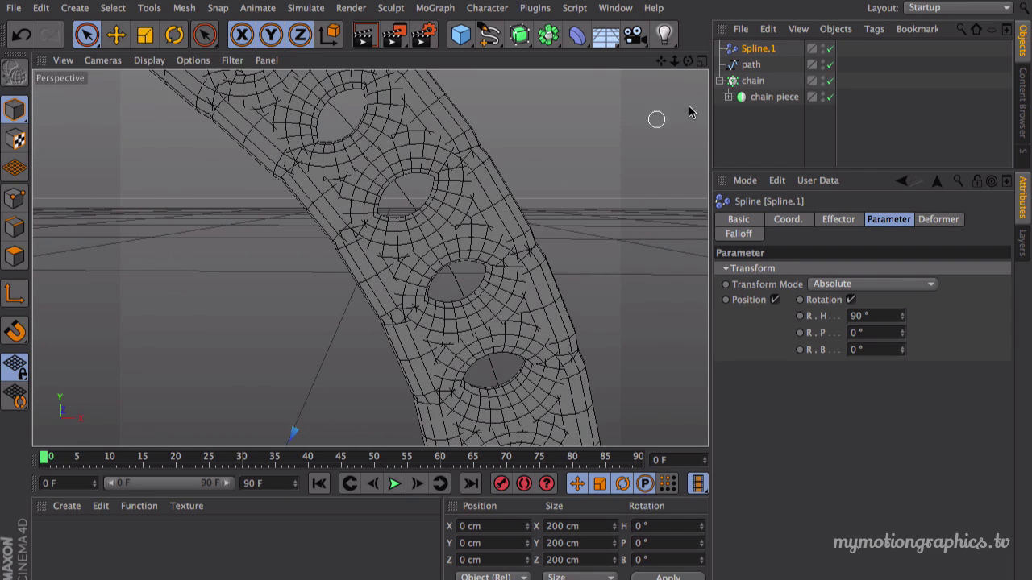
Lower the chain cloner's Count to 13 in its Object tab.
click(753, 80)
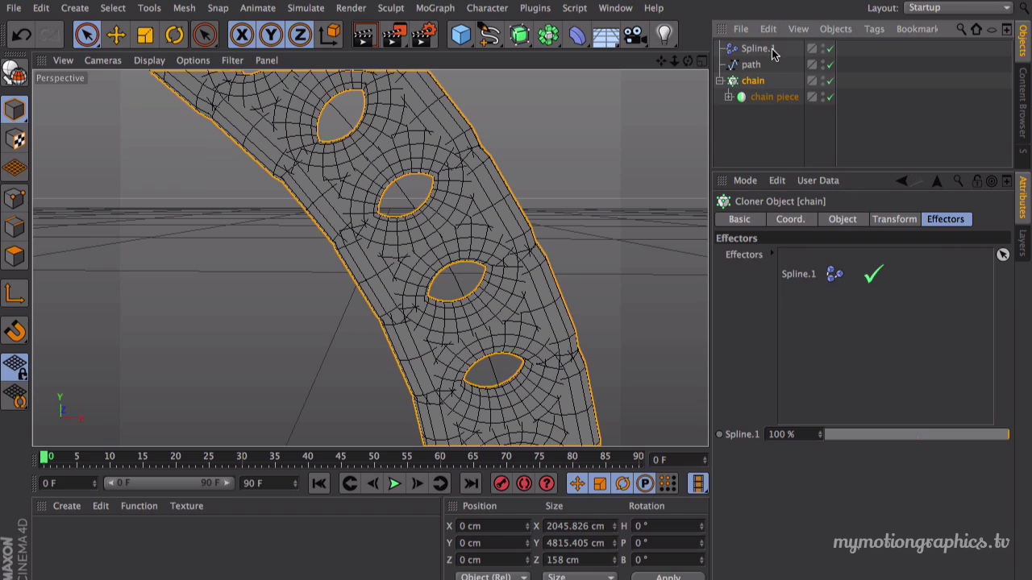
click(752, 66)
click(758, 81)
click(841, 220)
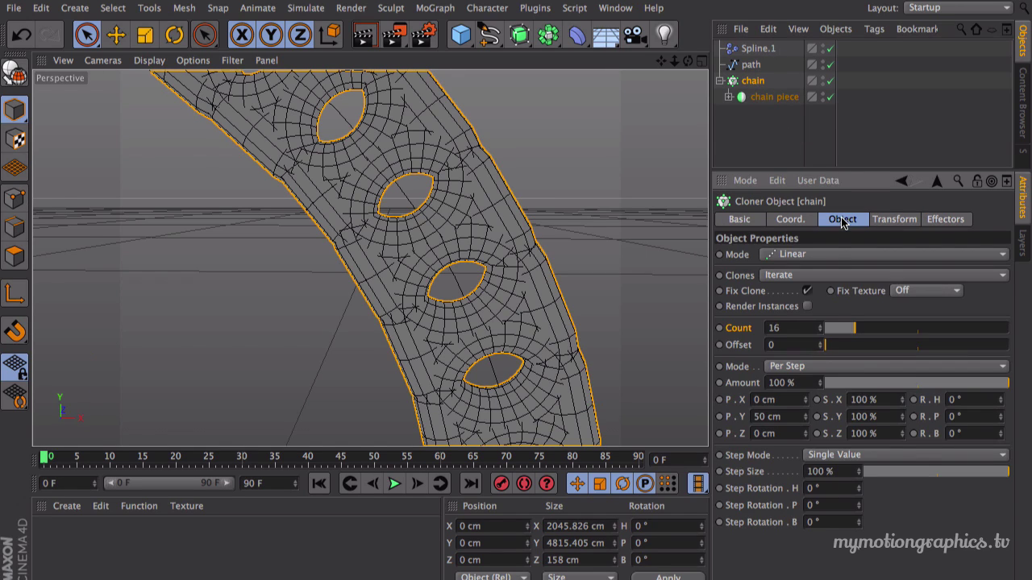
click(820, 331)
click(820, 332)
click(820, 332)
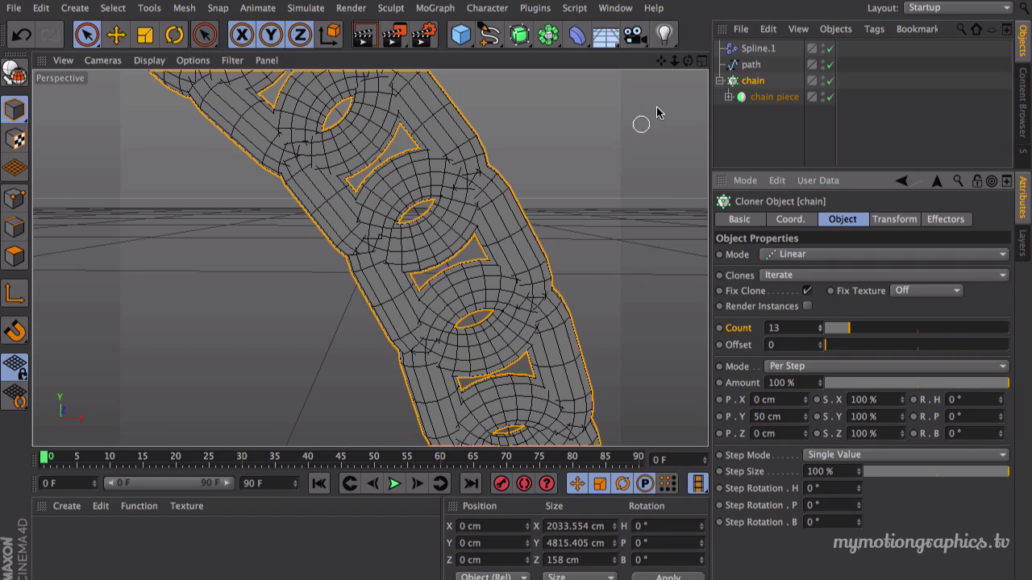
drag(675, 61, 712, 68)
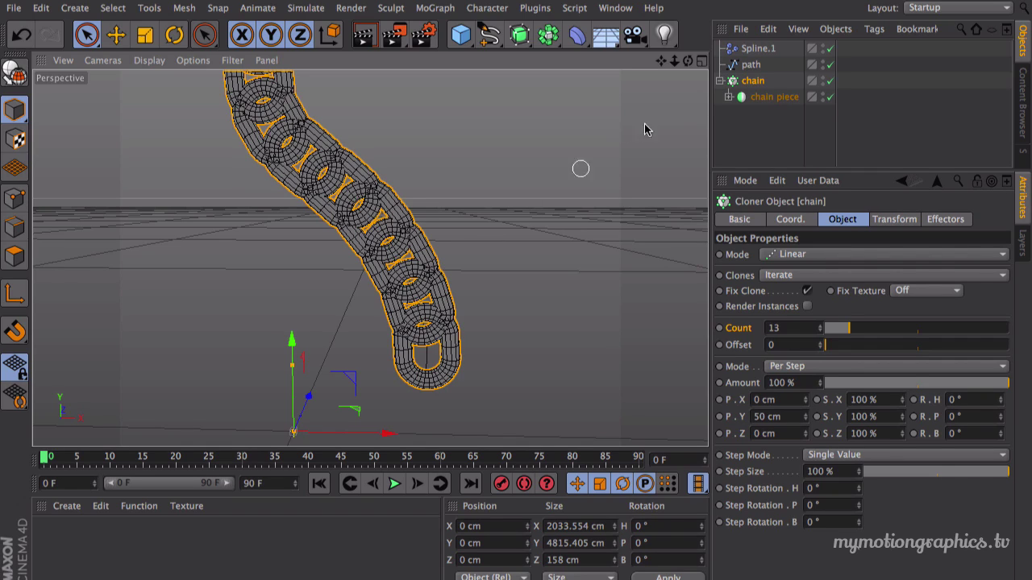
Add a Step effector to the chain cloner.
click(434, 8)
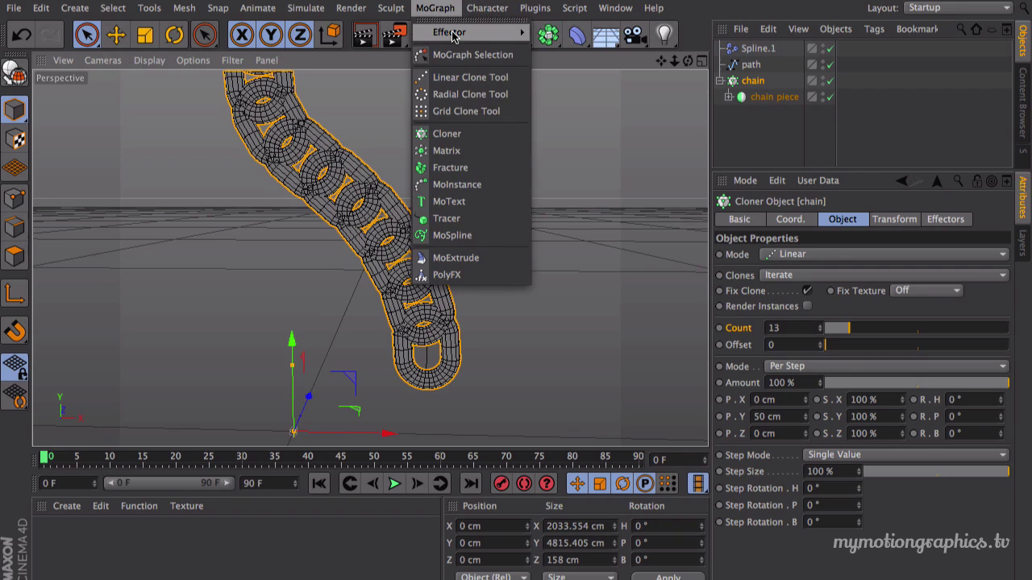
mouse_move(505, 38)
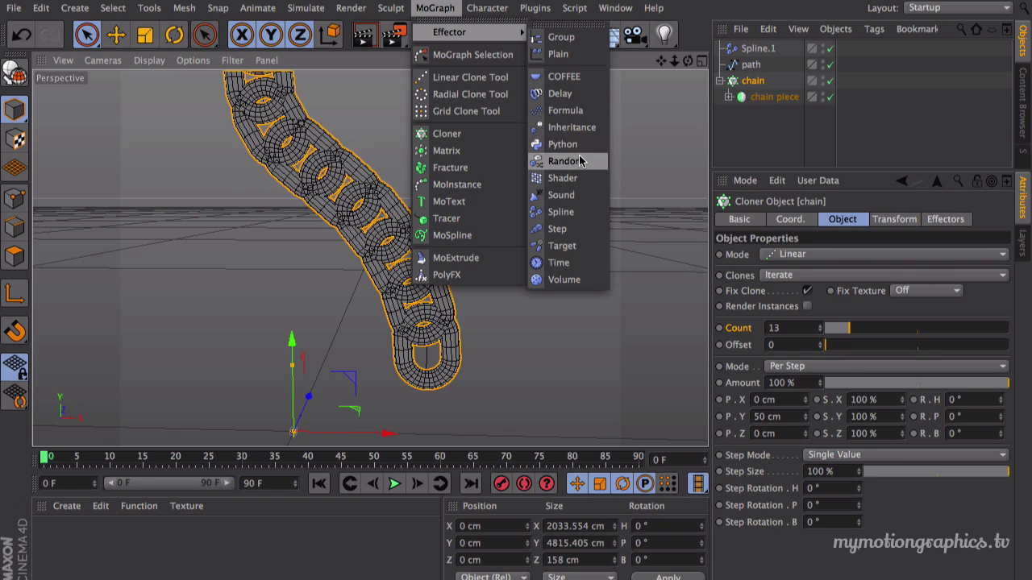
click(557, 229)
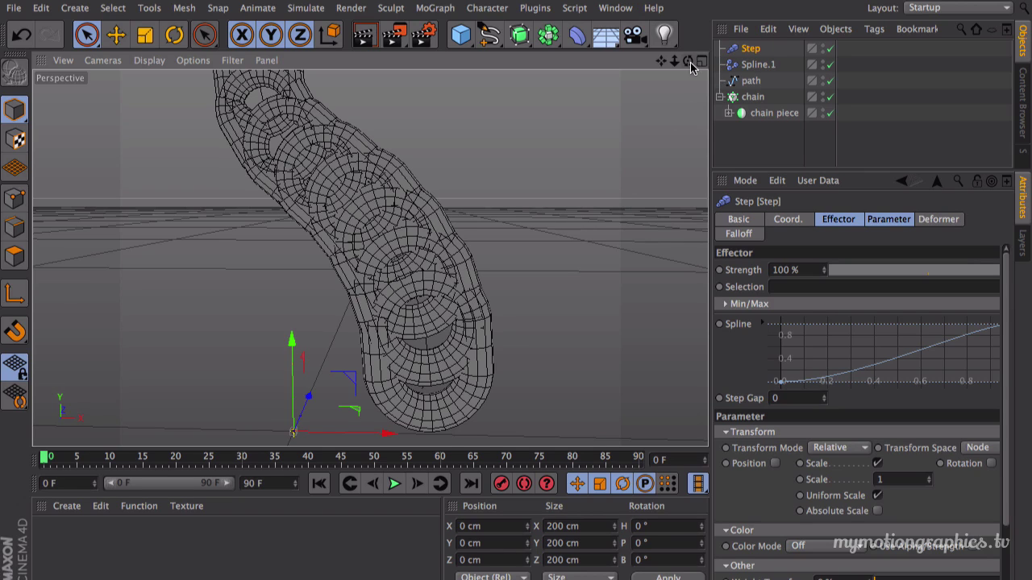
drag(674, 61, 370, 258)
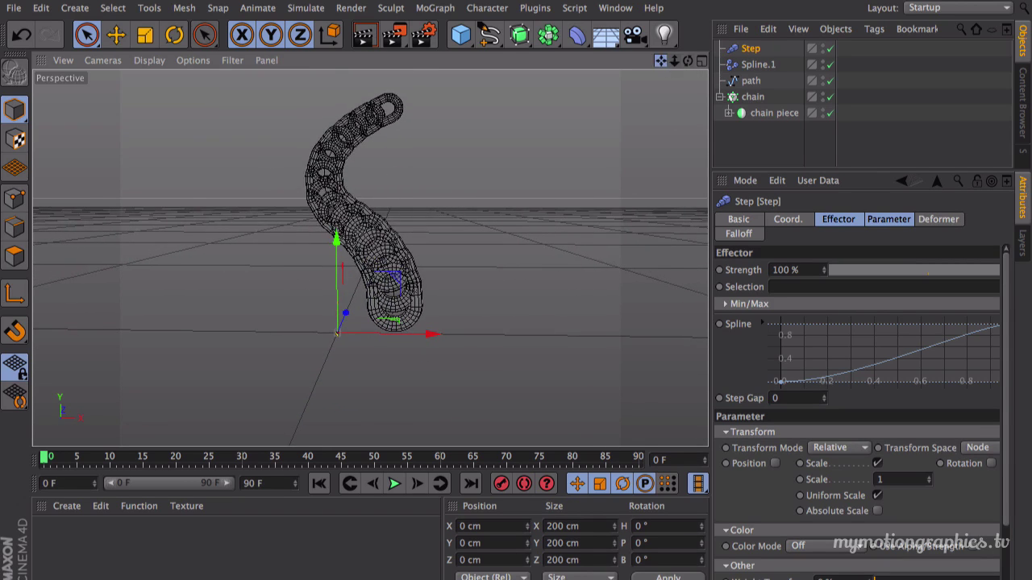
drag(674, 62, 694, 74)
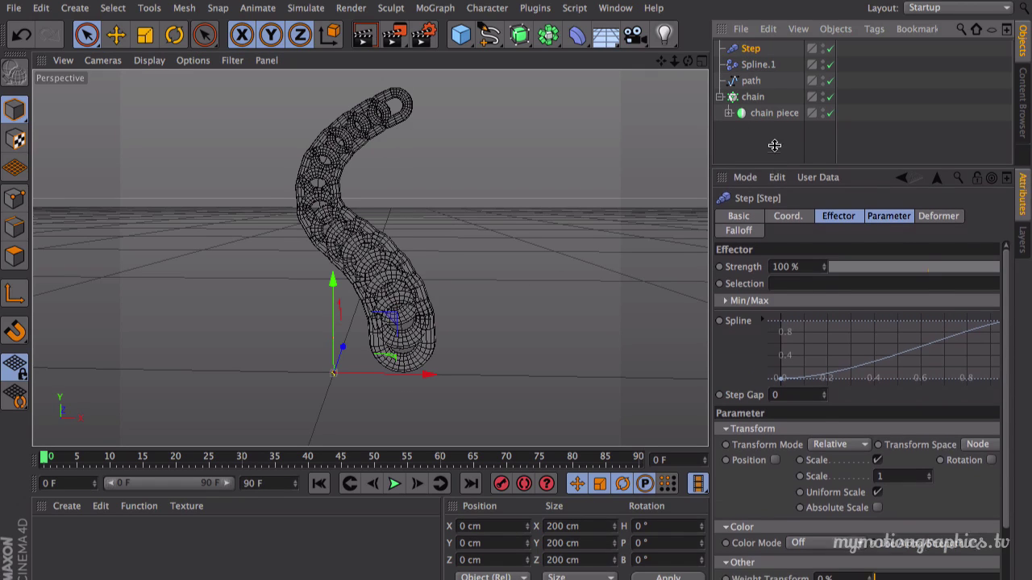
Uncheck Scale in the Step effector's Parameter tab.
drag(773, 173, 766, 146)
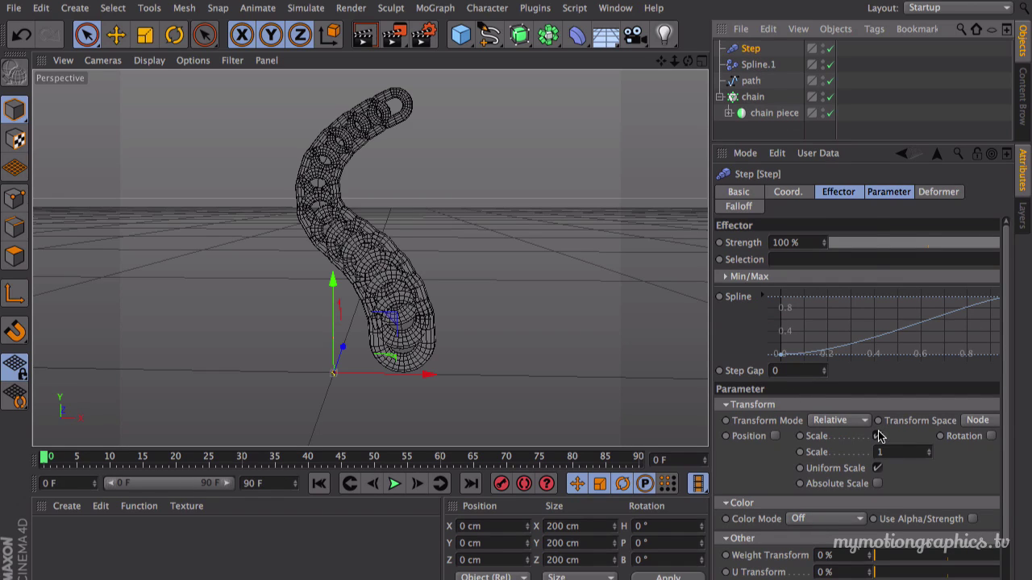
click(866, 194)
click(855, 194)
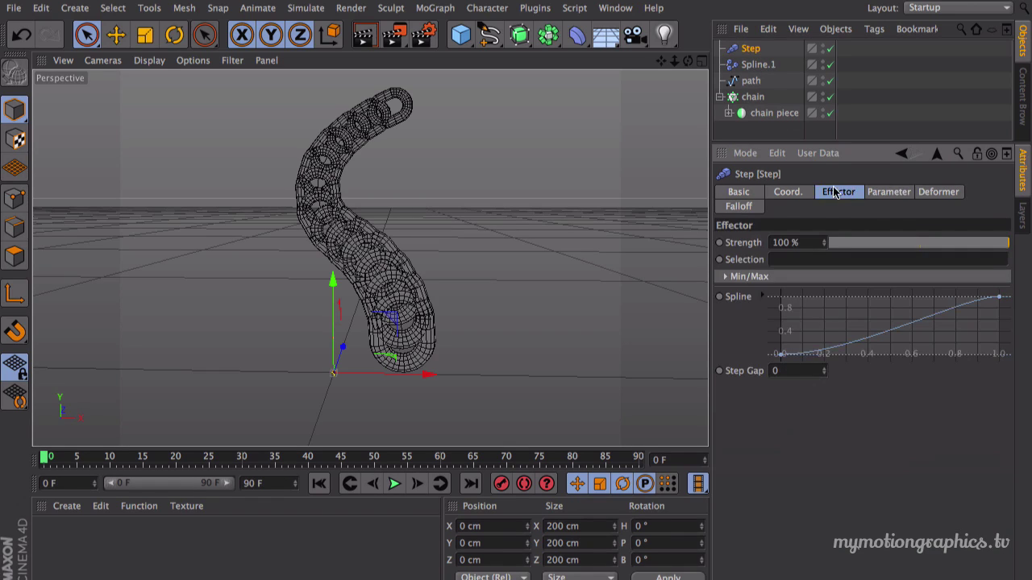
click(881, 191)
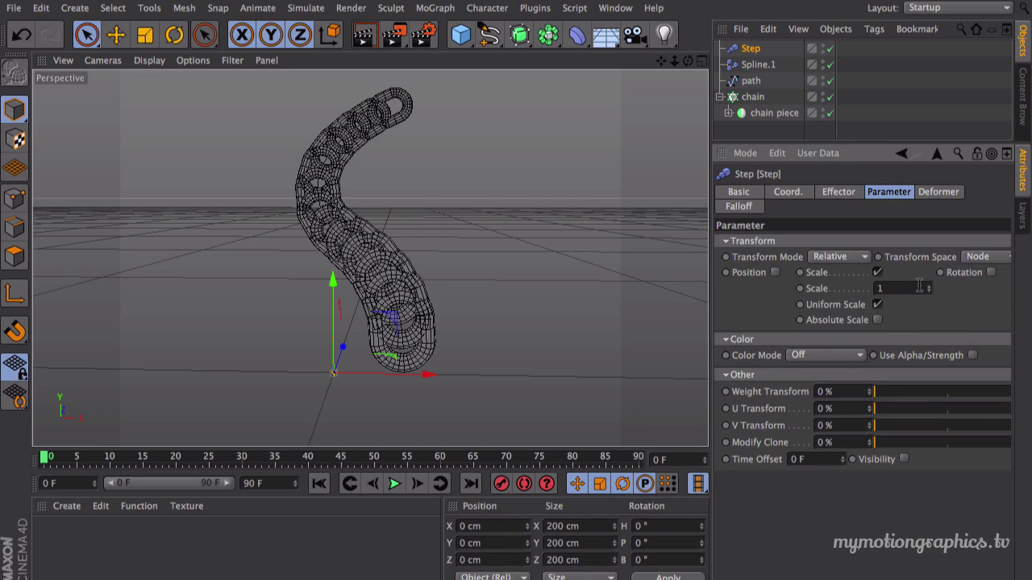
click(877, 273)
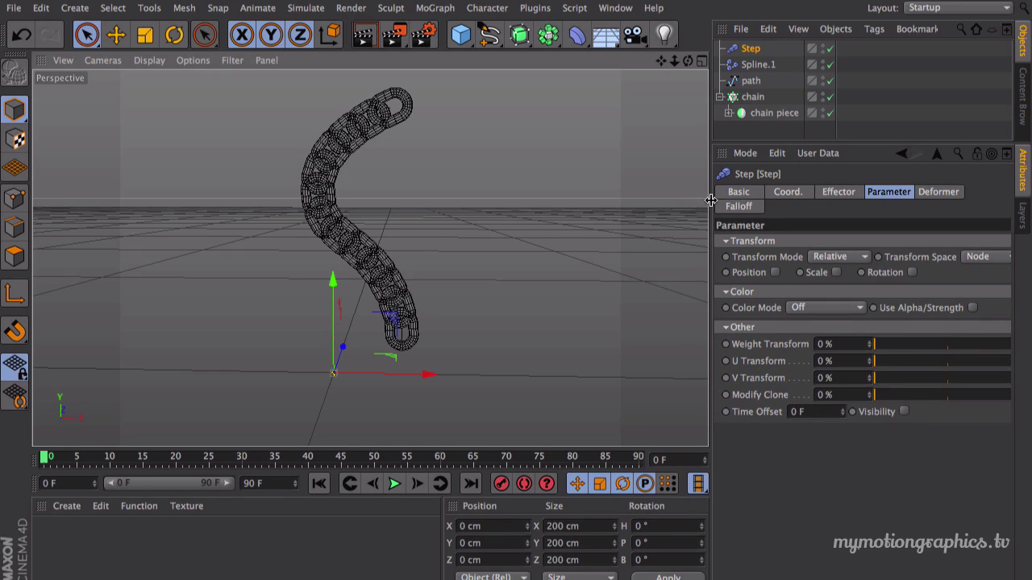
drag(710, 200, 663, 207)
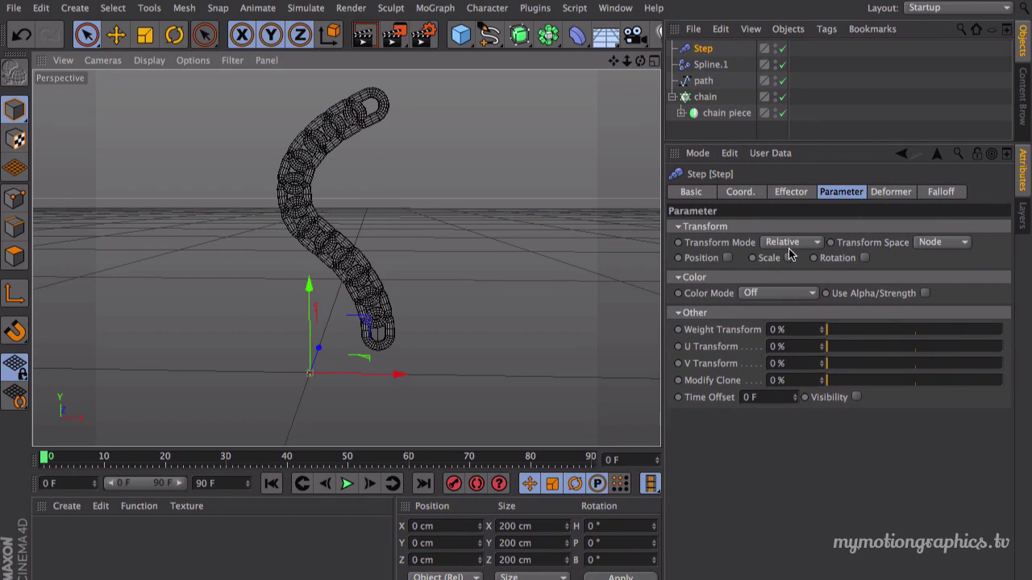
Enable Rotation on the Step effector, trial heading and pitch twists, and undo pitch back to 0°.
click(864, 258)
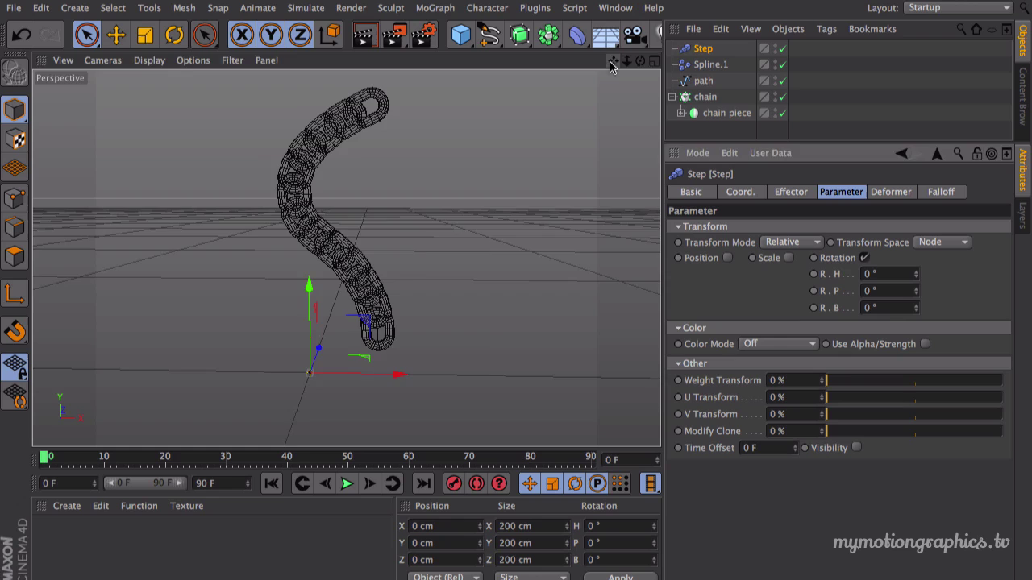
drag(611, 62, 615, 62)
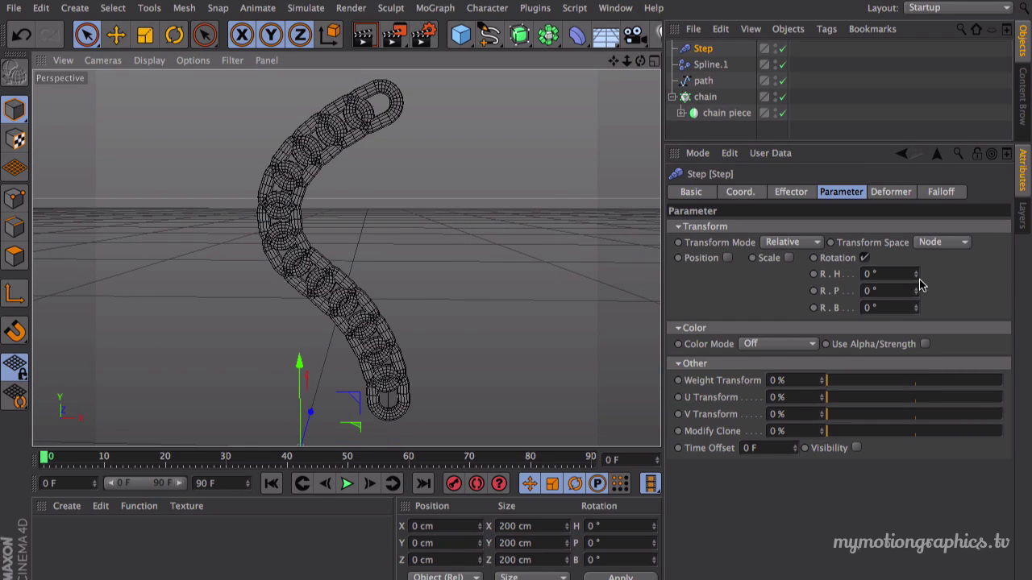
mouse_move(917, 275)
mouse_down()
mouse_move(916, 246)
mouse_move(921, 277)
mouse_up()
key(ctrl+z)
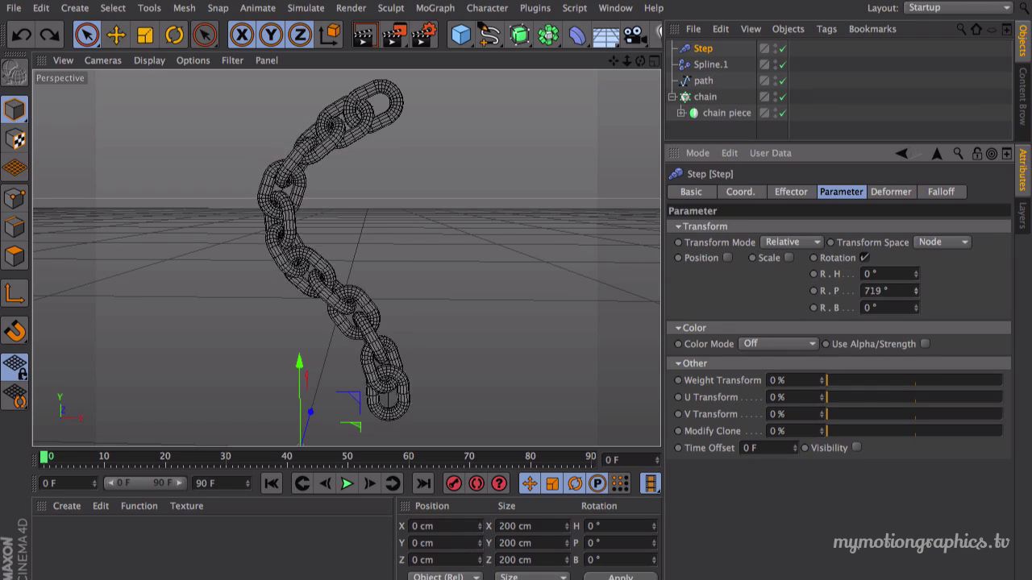
key(ctrl+y)
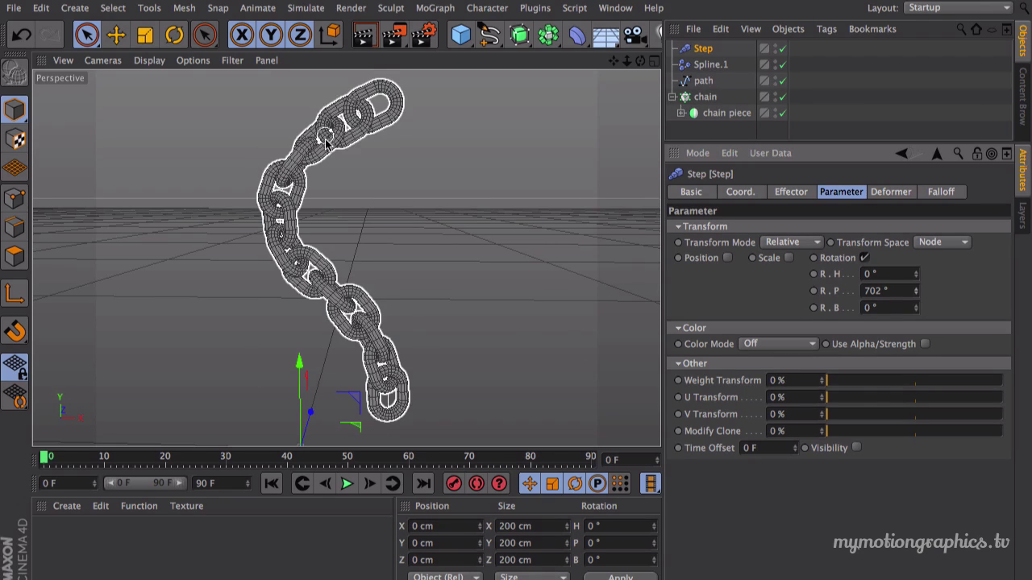
drag(916, 292, 992, 279)
key(ctrl+z)
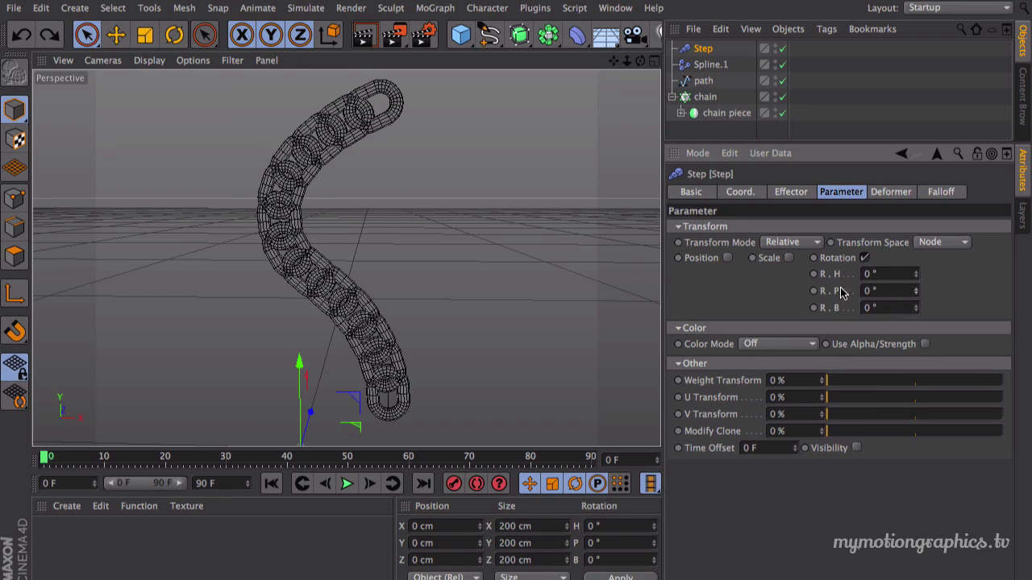
Apply the Linear spline preset to the Step effector's falloff graph in the Effector tab.
click(794, 196)
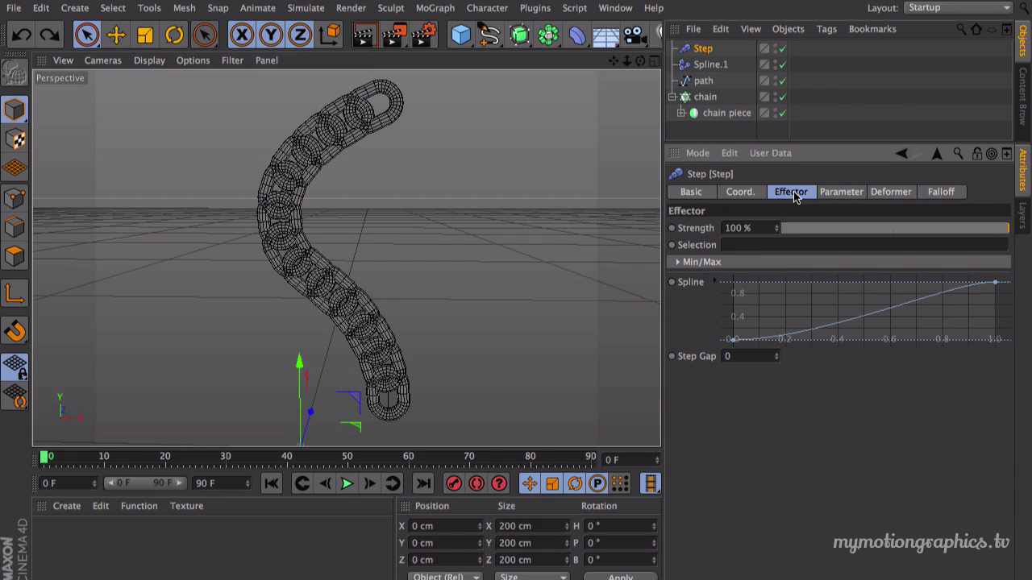
right_click(802, 307)
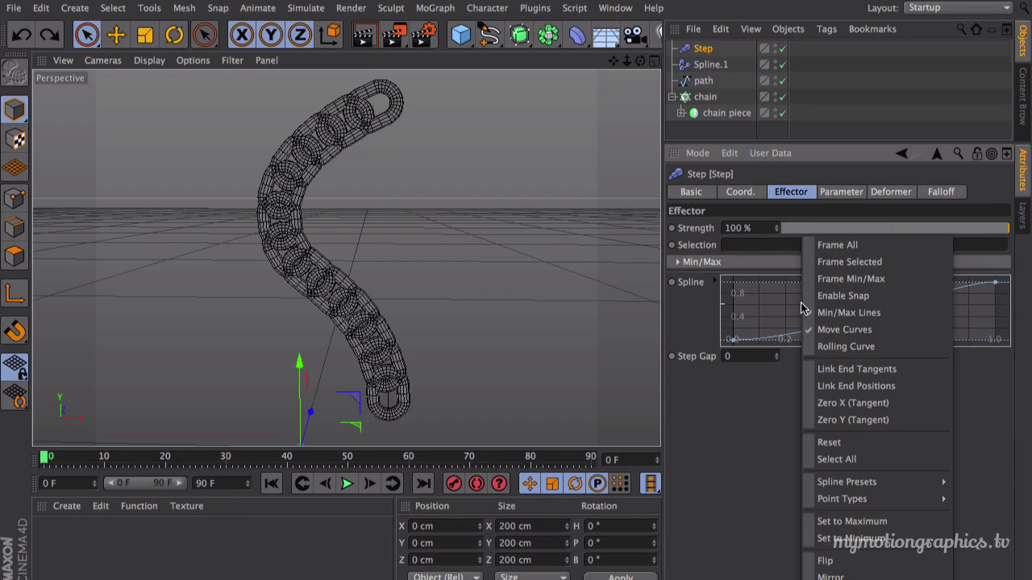
click(848, 313)
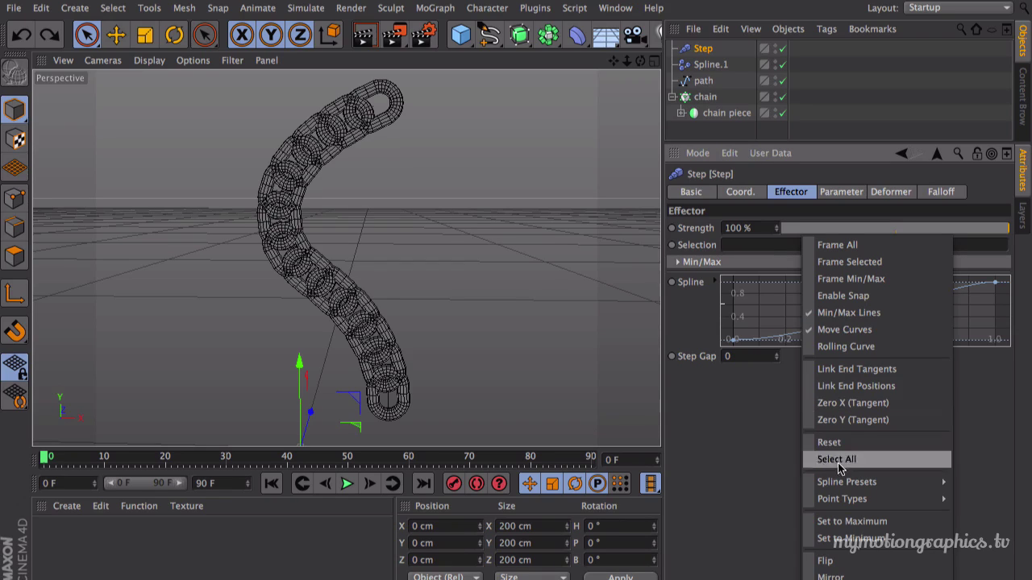
mouse_move(841, 482)
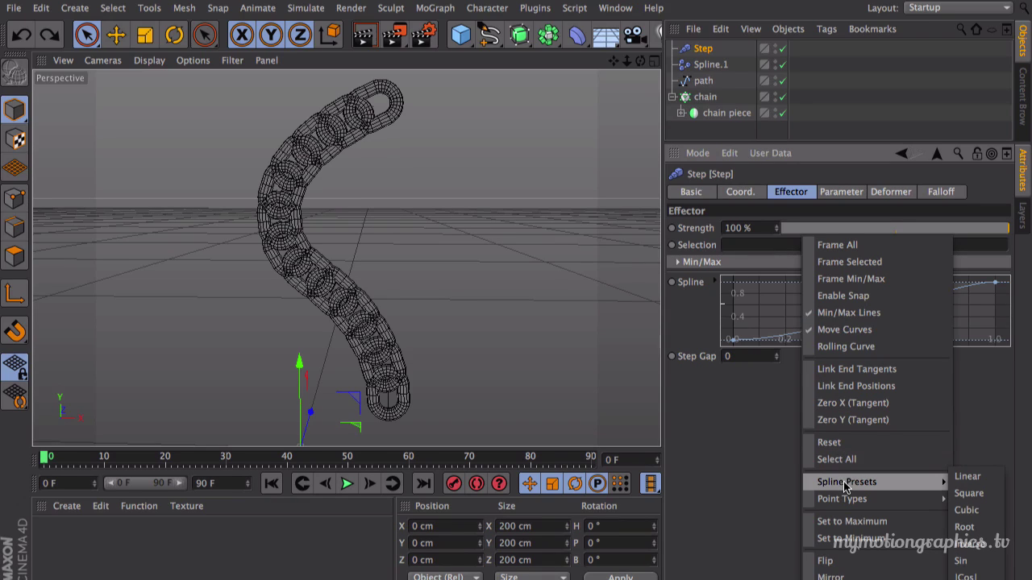
click(966, 477)
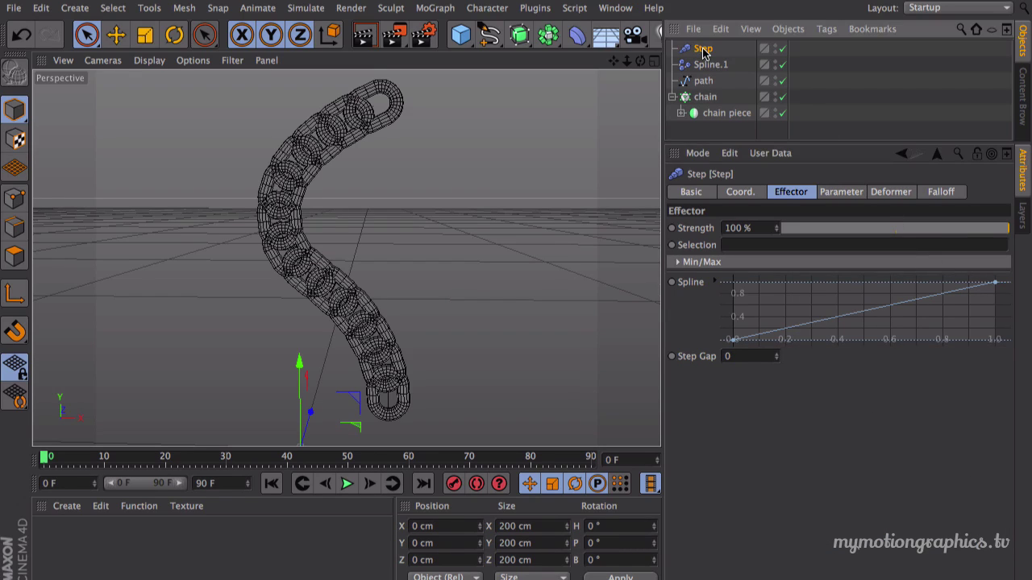
Raise the Step effector's pitch rotation to 987° and confirm the chain cloner's Count is 13.
click(843, 195)
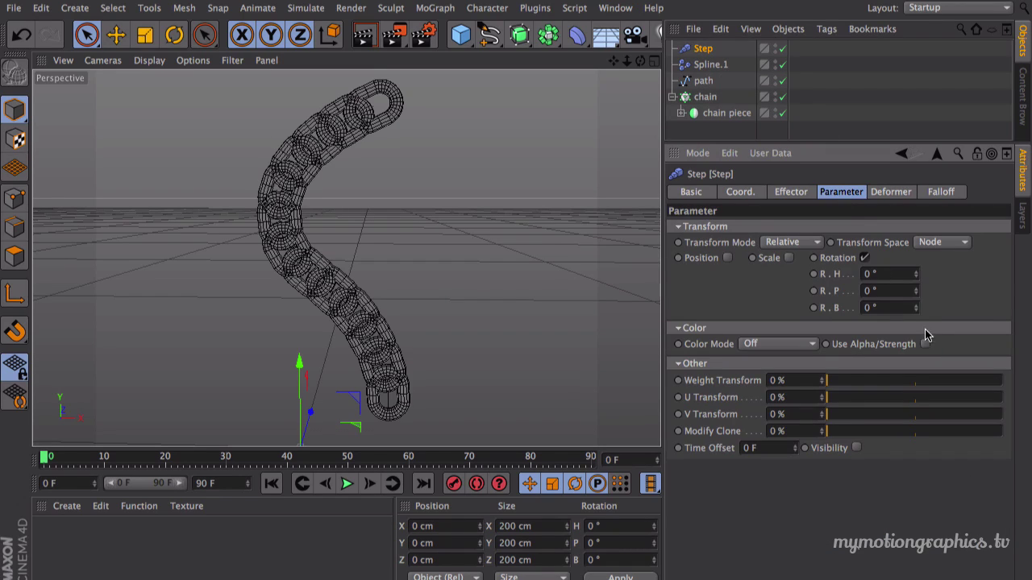
drag(916, 292, 915, 321)
drag(640, 60, 345, 258)
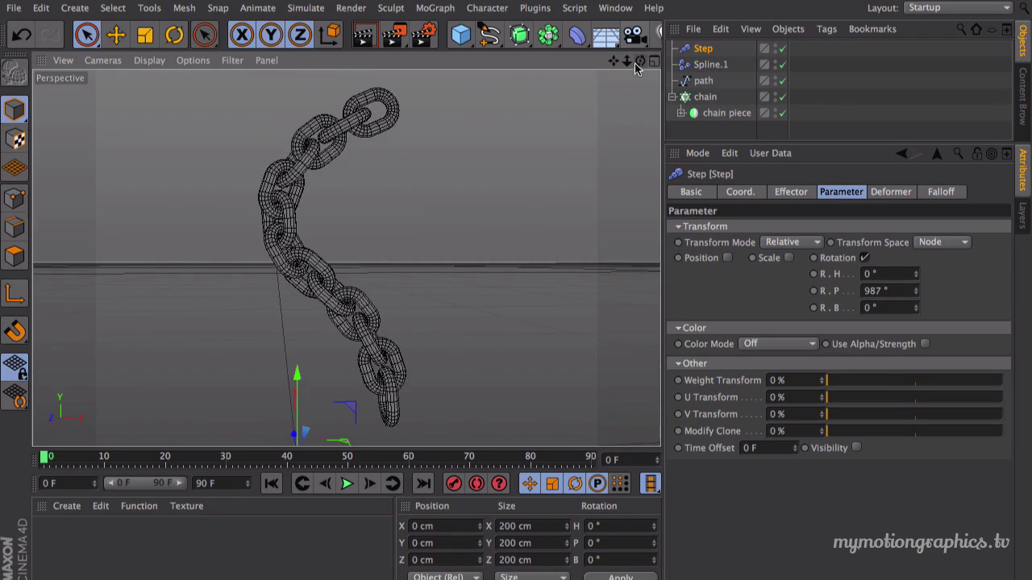
click(710, 98)
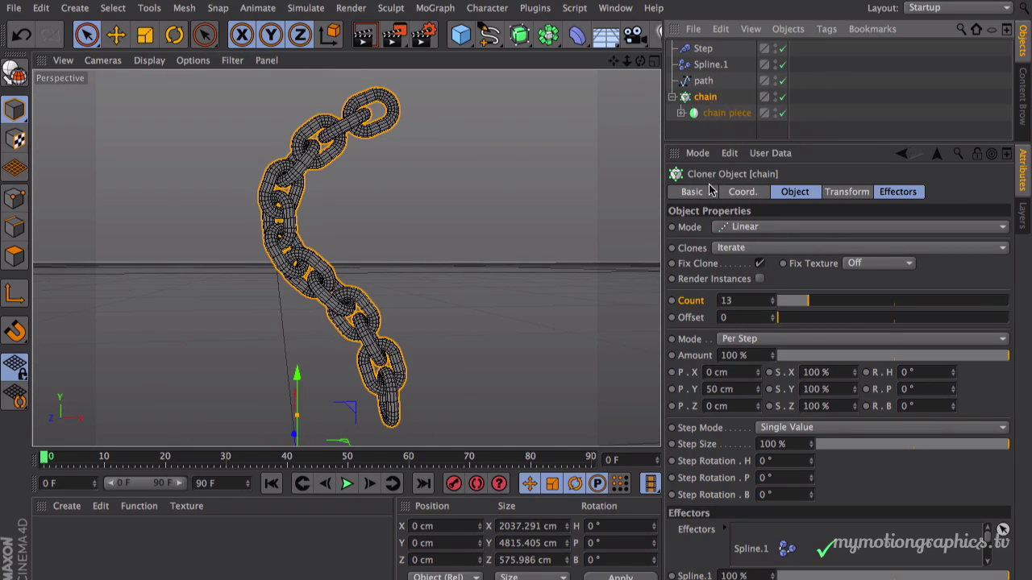
click(748, 299)
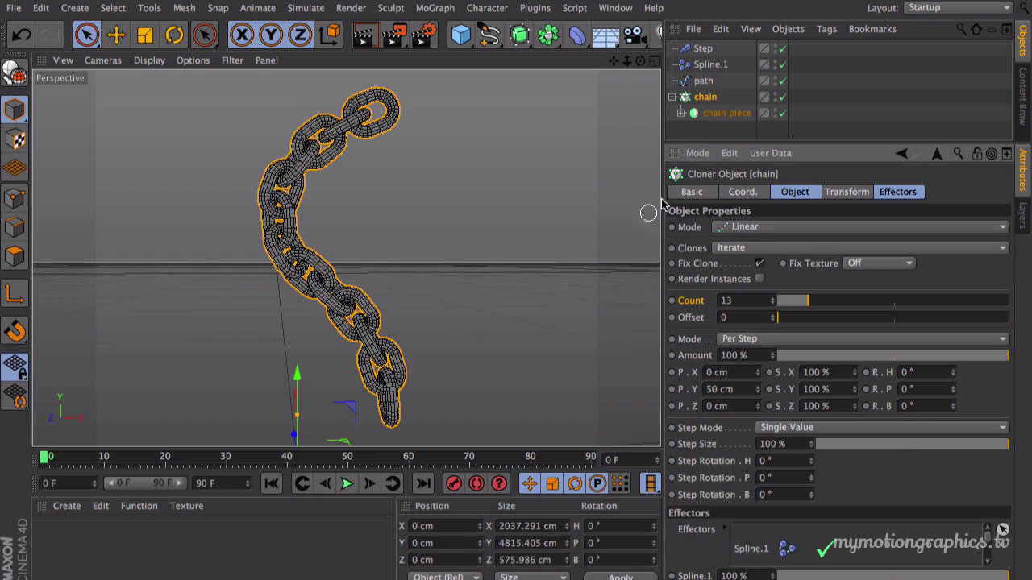
Enter 90*13 as the Step effector's pitch, giving 1170°, and inspect the interlocking links.
click(702, 50)
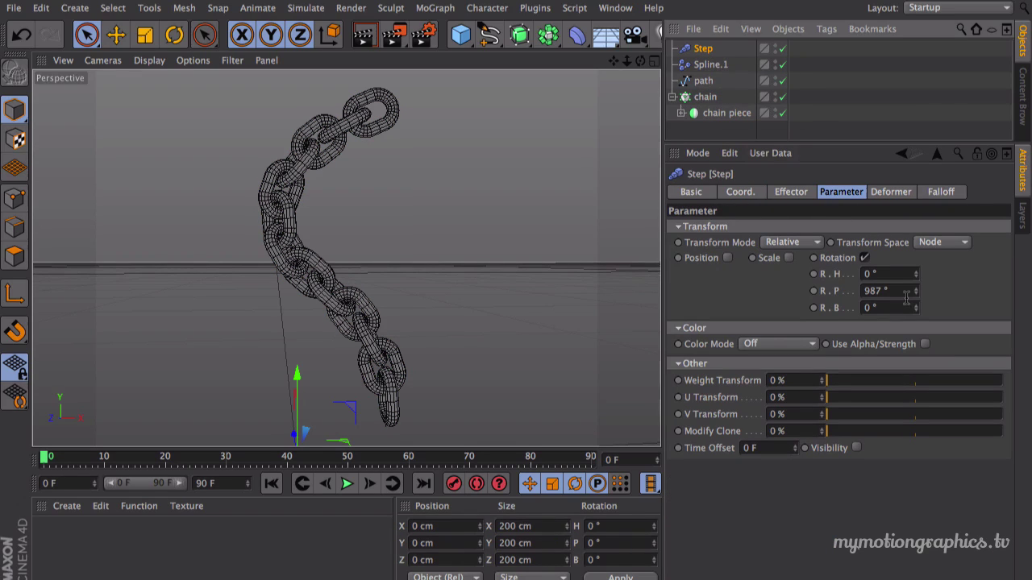
click(870, 291)
text(9)
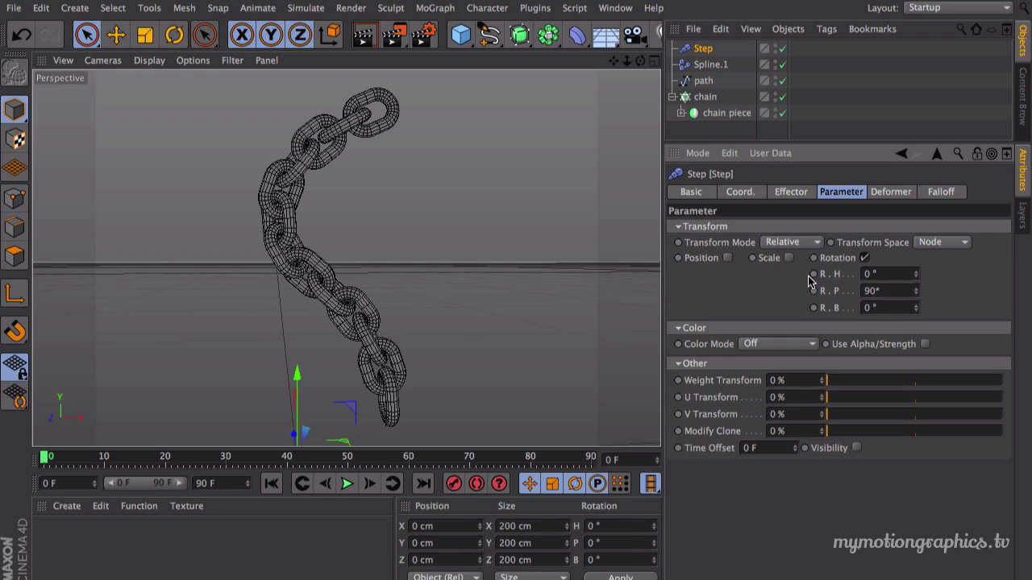
text(0*13)
key(Return)
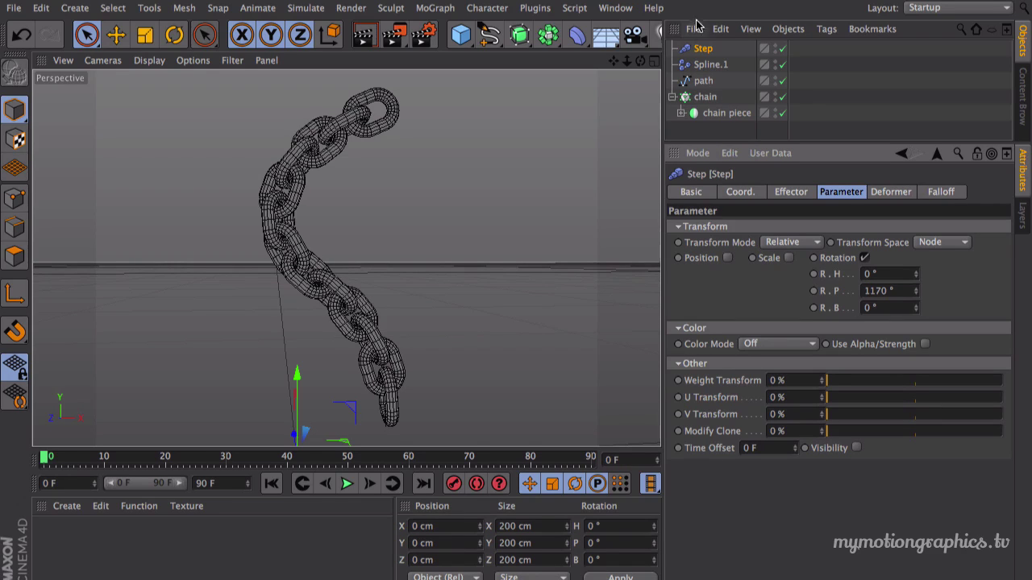
drag(639, 61, 641, 76)
alt+drag(345, 258, 345, 258)
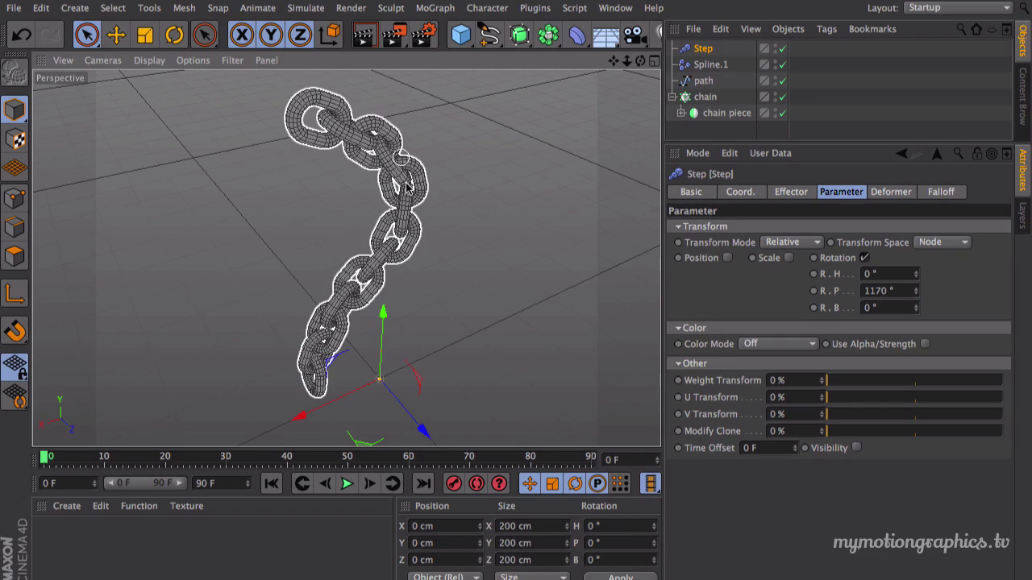
drag(640, 60, 533, 72)
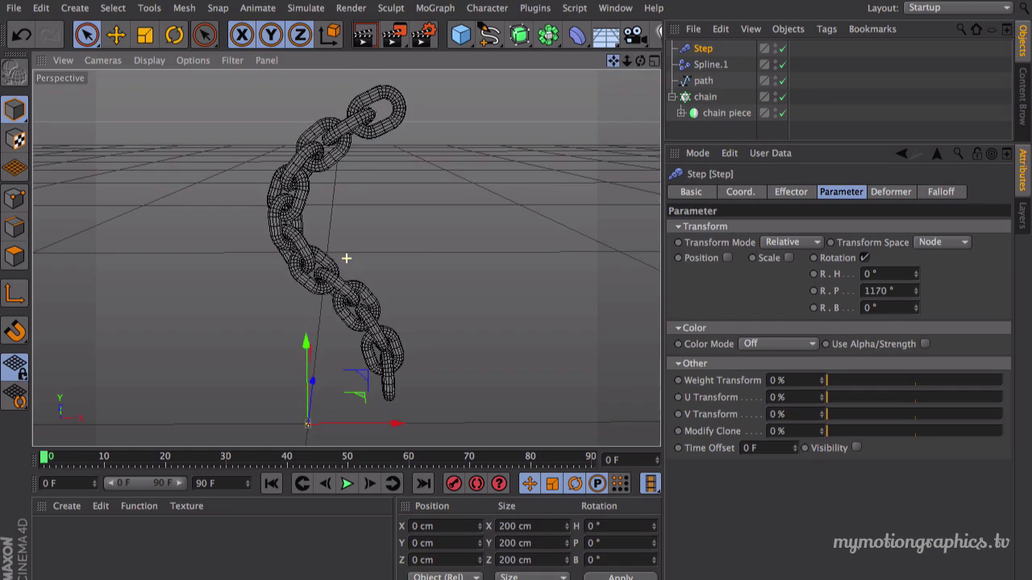
drag(515, 299, 643, 64)
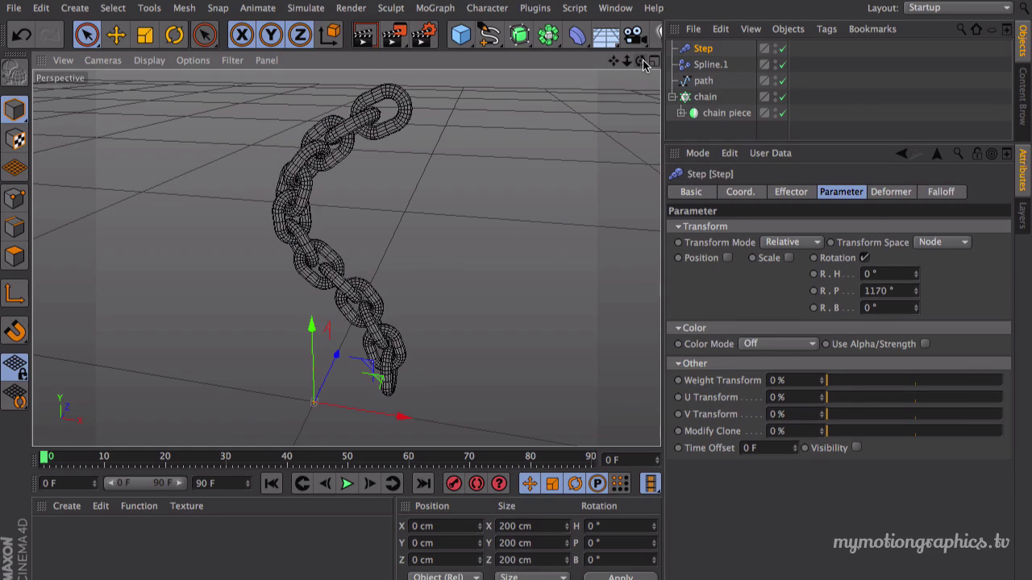